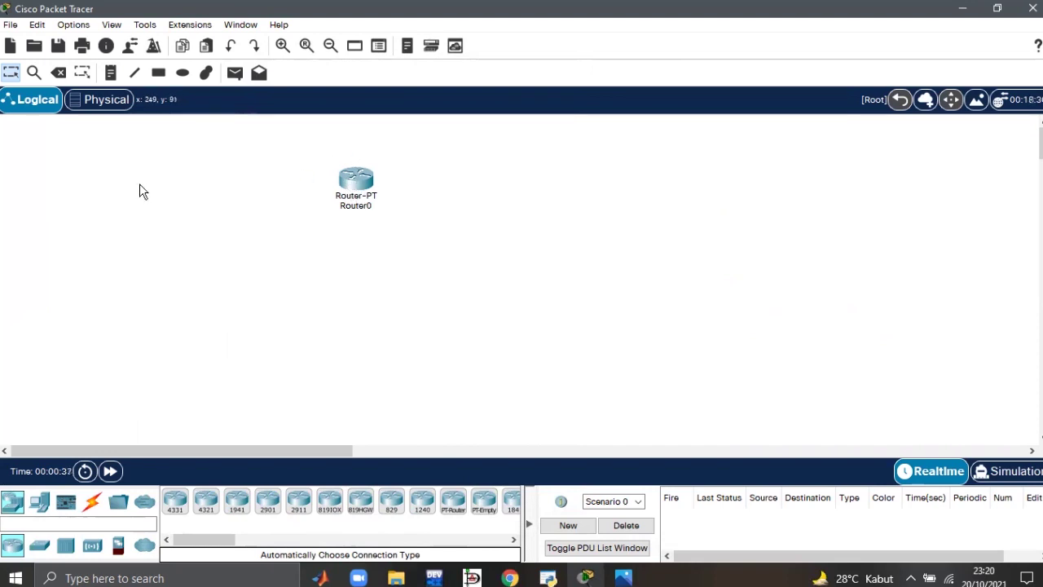
# Step: Delete Router0 from the logical workspace and return to the selection mode
pyautogui.click(57, 74)
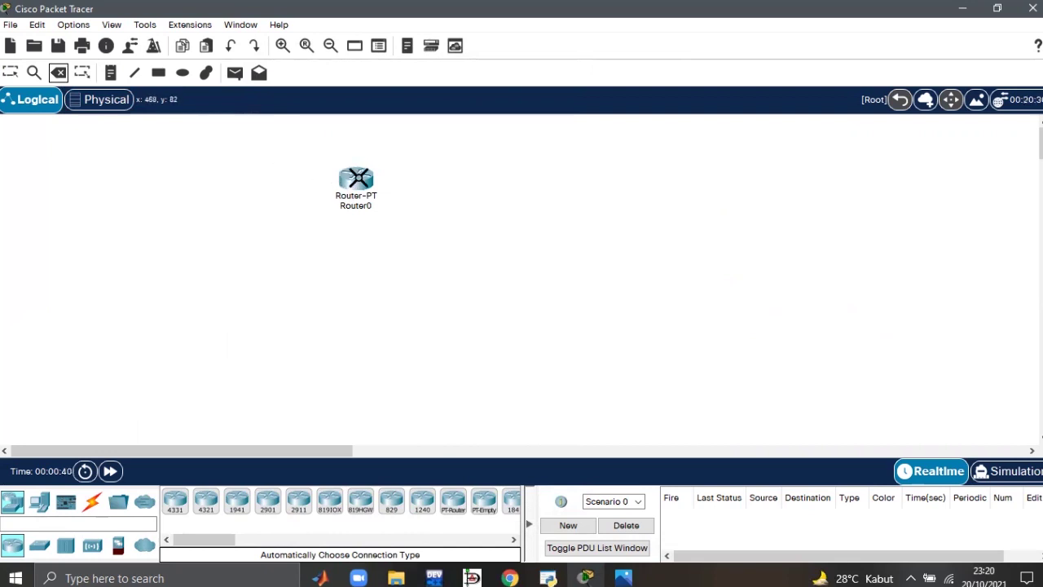
pyautogui.click(356, 179)
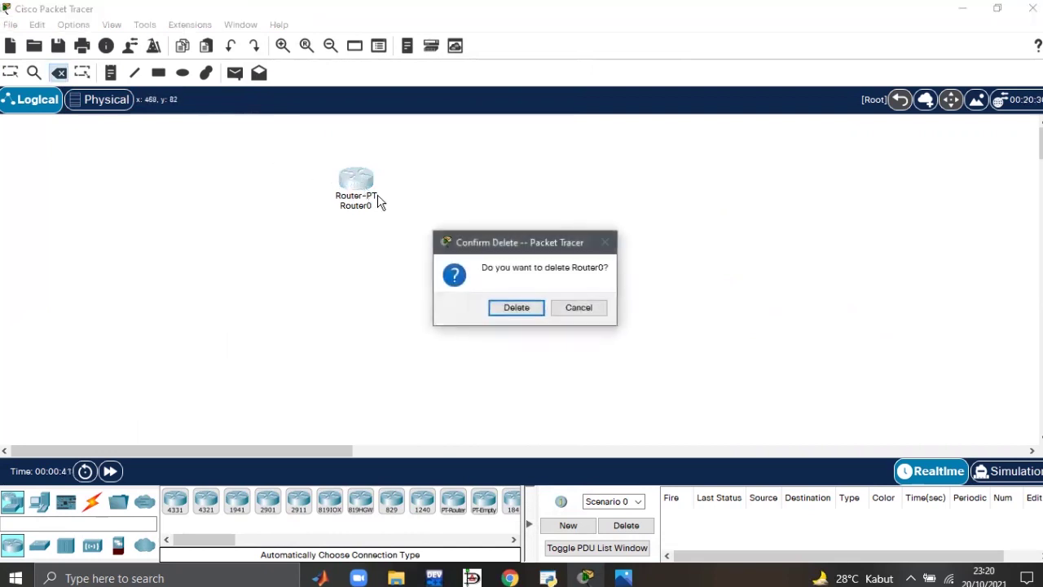
pyautogui.click(516, 308)
pyautogui.click(9, 74)
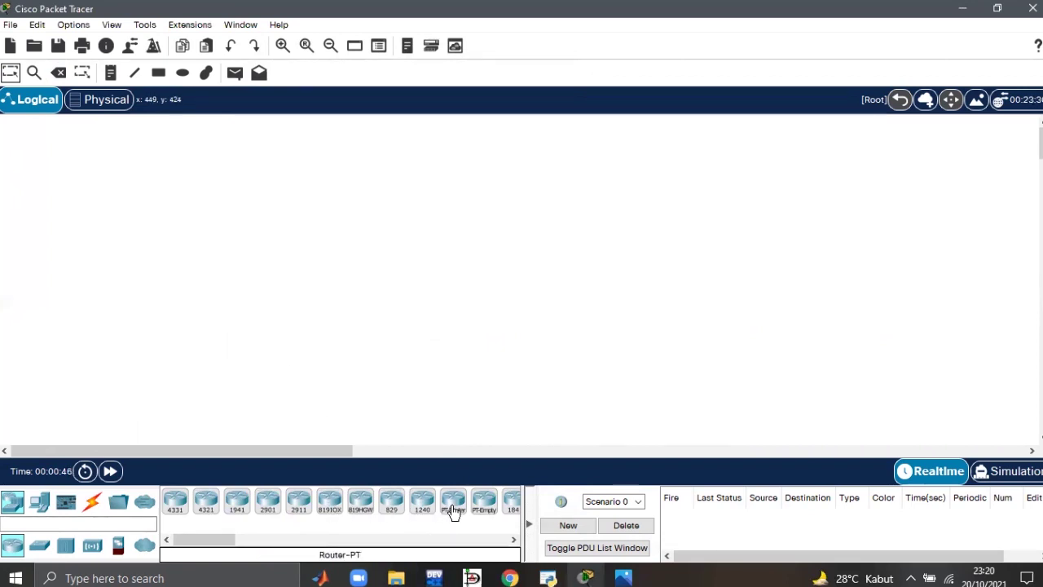
# Step: Place two PT-Router devices side by side in the upper part of the workspace and align them roughly in a row
pyautogui.moveTo(454, 511); pyautogui.dragTo(355, 170)
pyautogui.moveTo(448, 509); pyautogui.dragTo(604, 164)
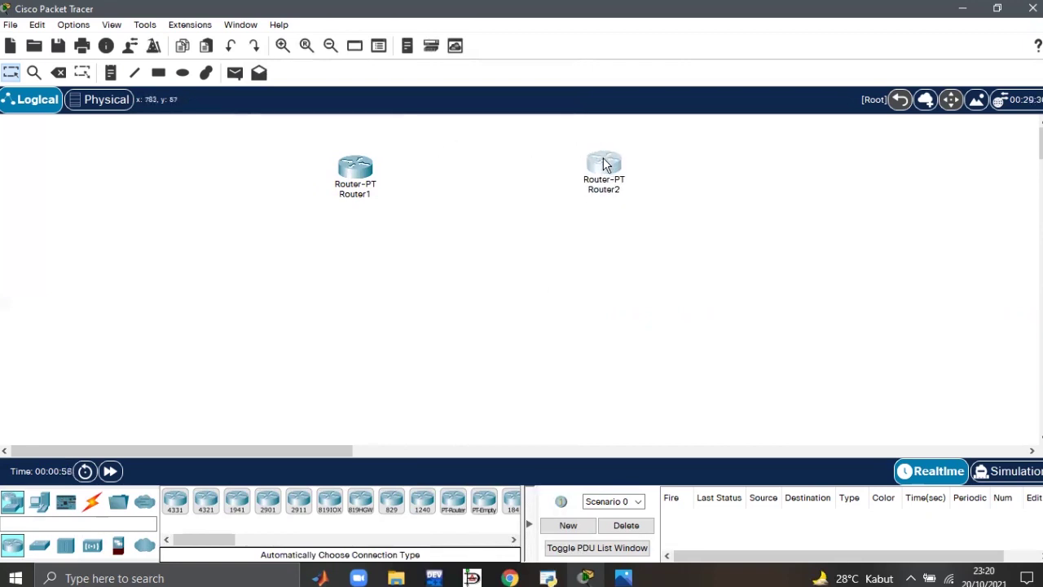
pyautogui.moveTo(603, 165); pyautogui.dragTo(598, 170)
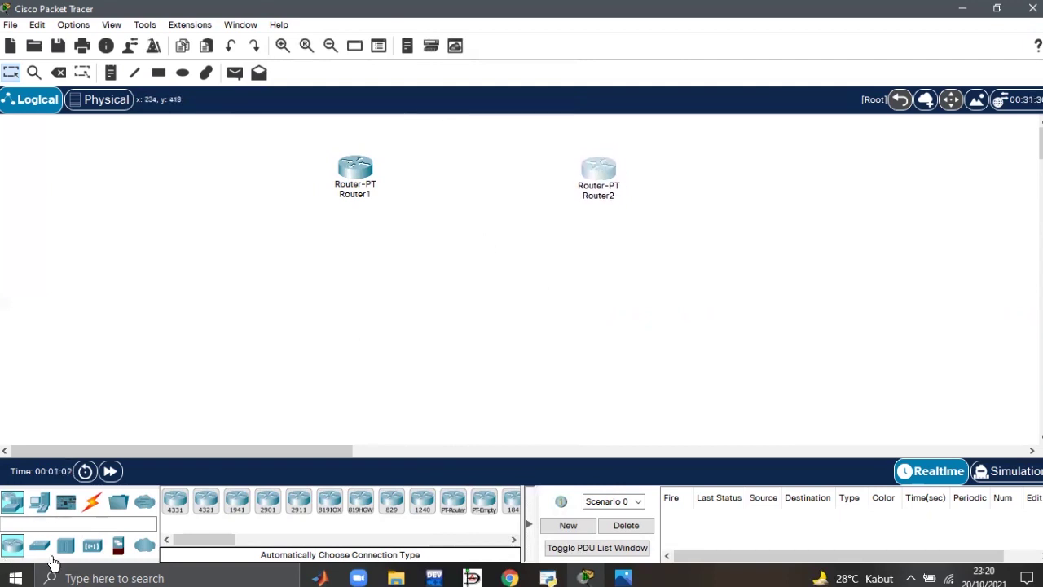
# Step: Place two PT-Switch devices in the workspace, one below each router
pyautogui.click(38, 552)
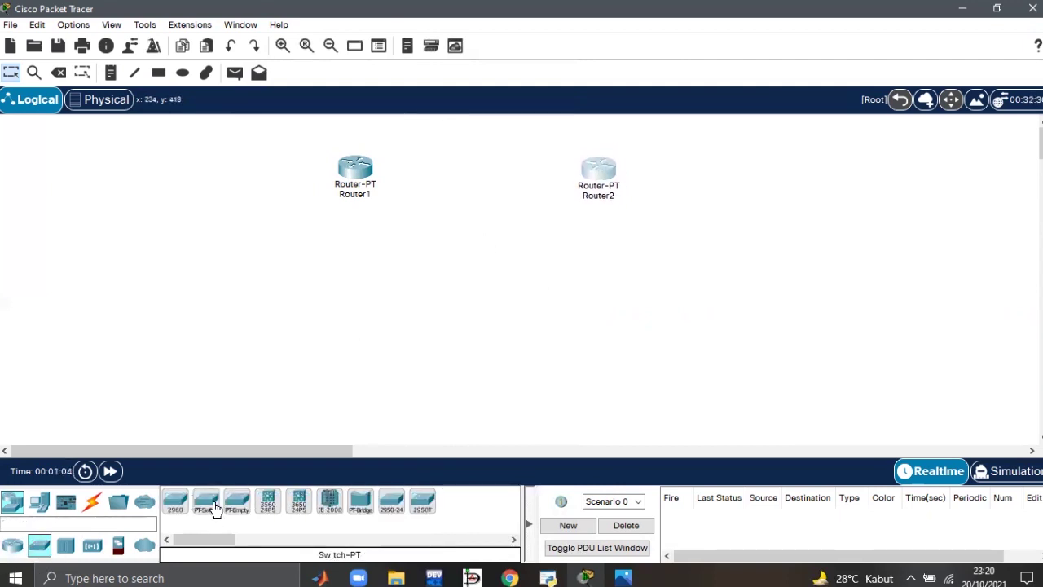
pyautogui.moveTo(208, 504); pyautogui.dragTo(356, 282)
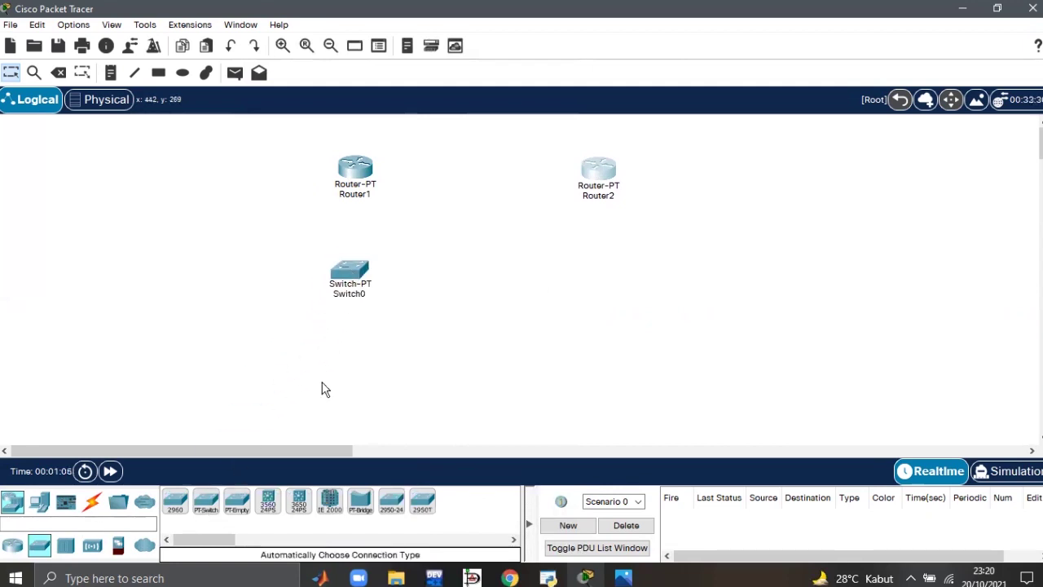
pyautogui.moveTo(204, 515); pyautogui.dragTo(604, 280)
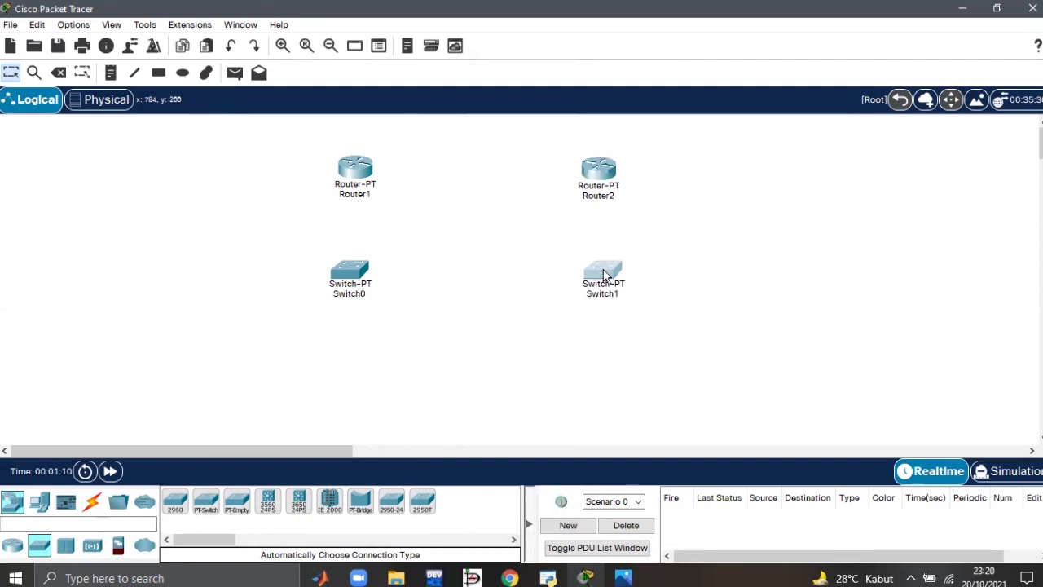
pyautogui.click(39, 501)
pyautogui.click(174, 507)
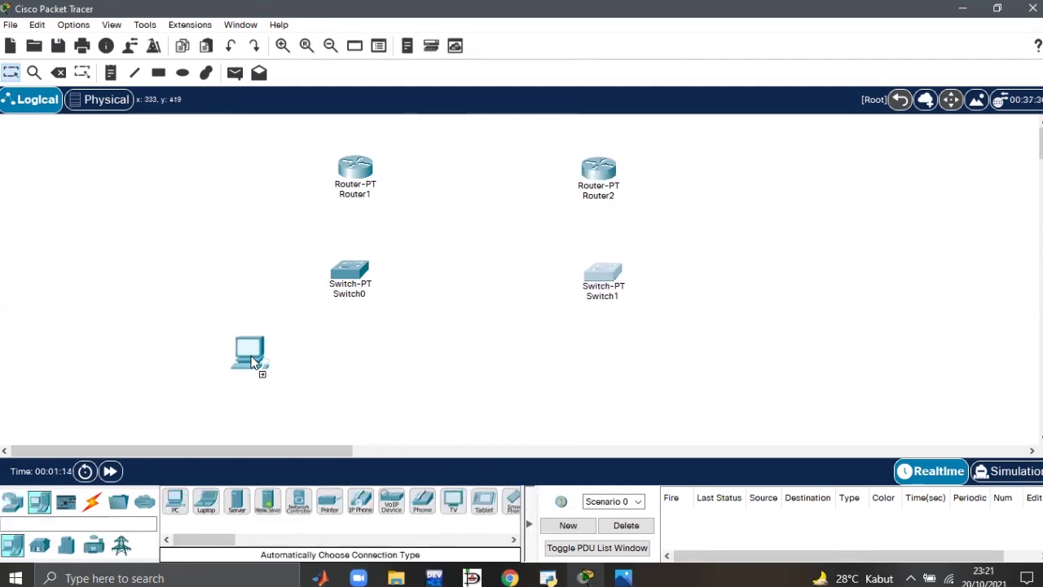
pyautogui.click(261, 368)
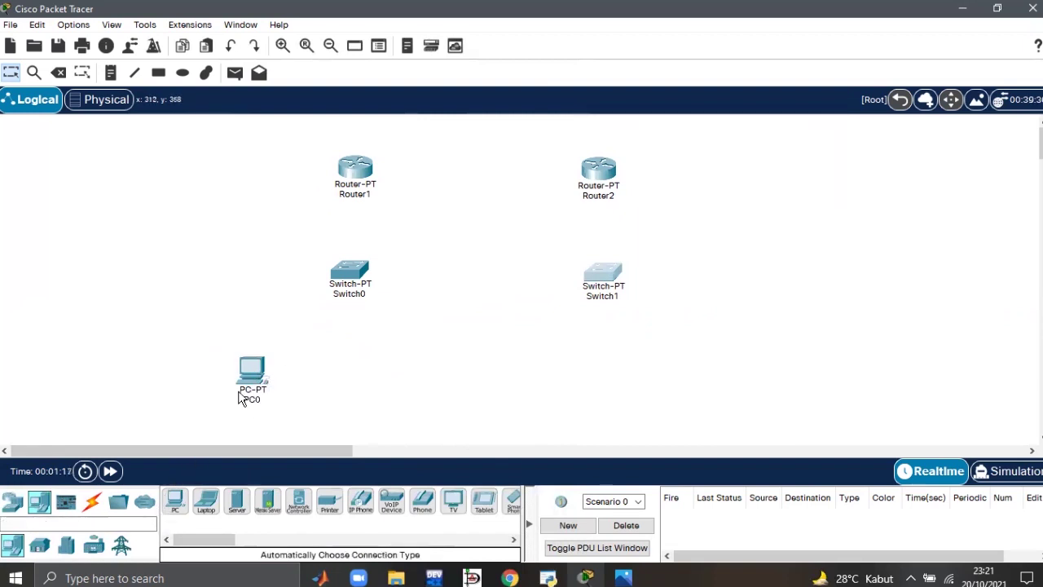
pyautogui.moveTo(241, 397)
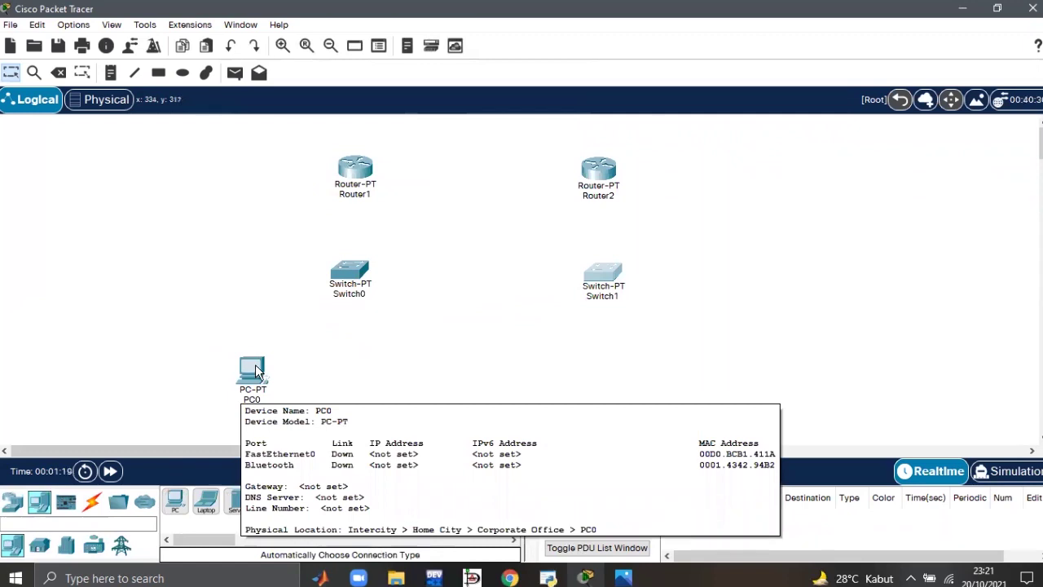
pyautogui.click(58, 75)
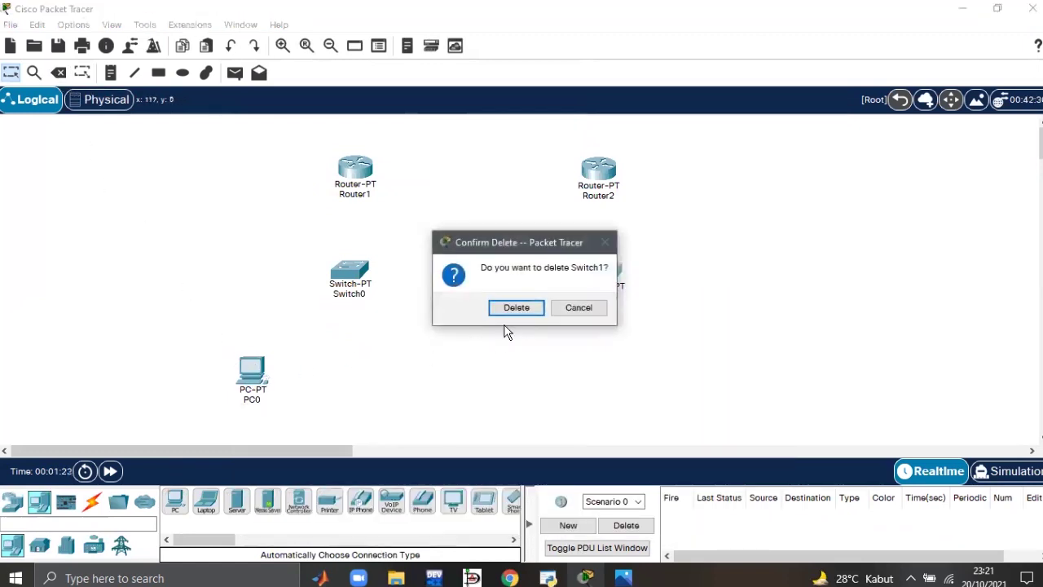
pyautogui.click(575, 308)
pyautogui.click(257, 386)
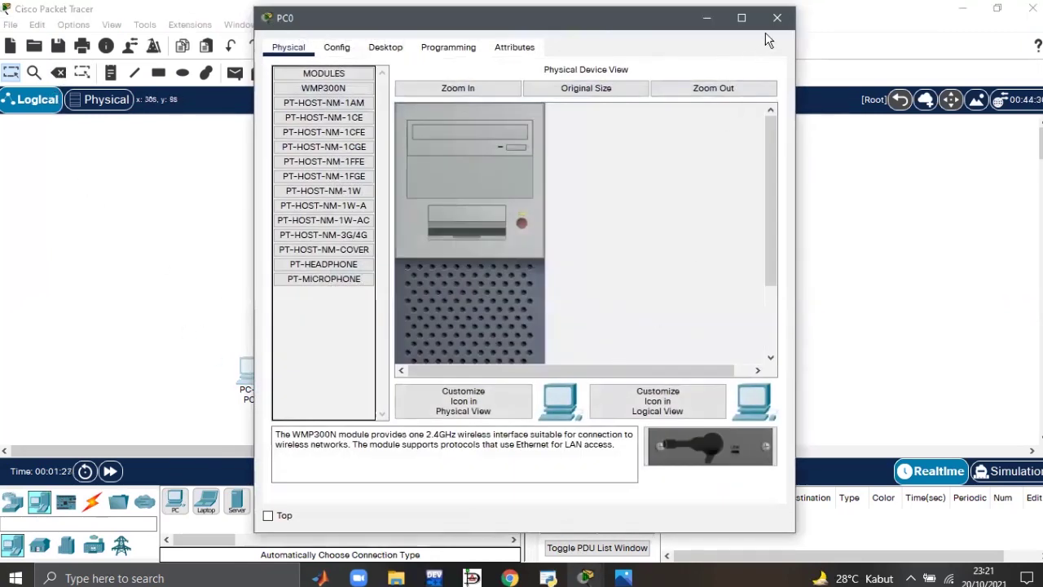
pyautogui.click(776, 17)
pyautogui.click(59, 73)
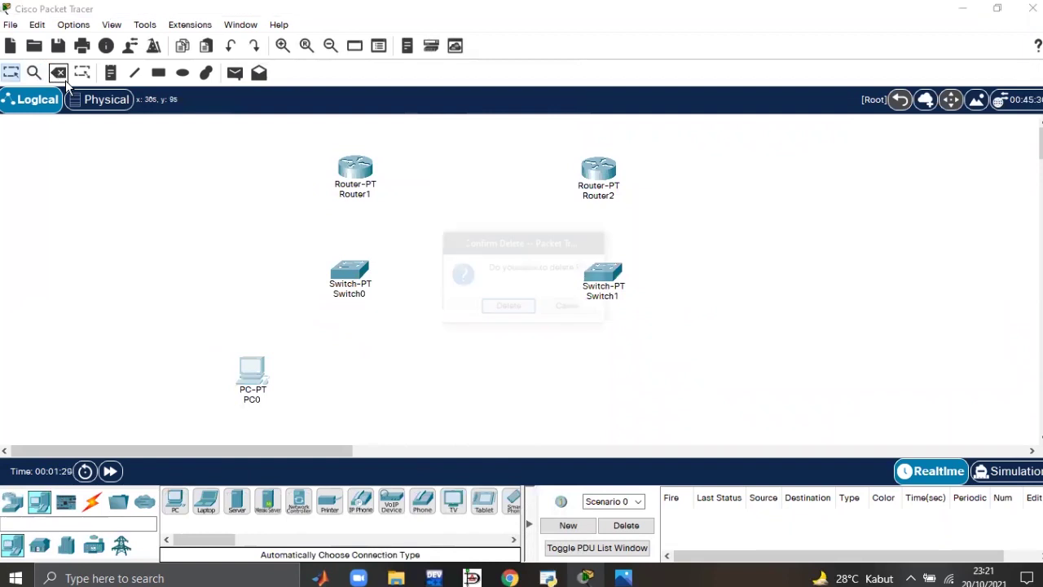
pyautogui.click(513, 306)
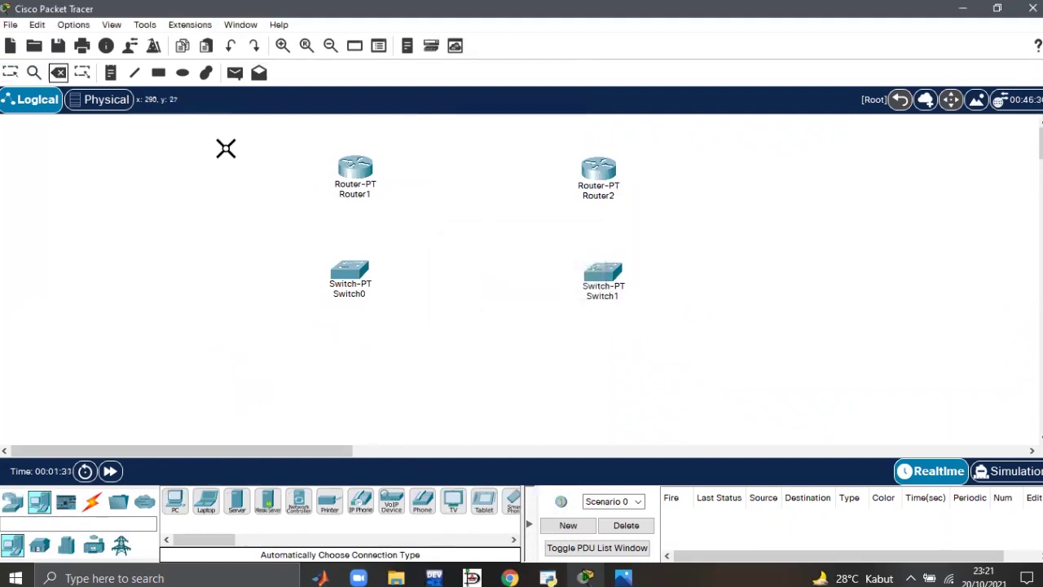
pyautogui.click(10, 73)
# Step: Place two PCs below Switch0, one on either side of it
pyautogui.moveTo(175, 519); pyautogui.dragTo(227, 379)
pyautogui.moveTo(176, 501); pyautogui.dragTo(401, 395)
pyautogui.moveTo(228, 389); pyautogui.dragTo(286, 378)
pyautogui.moveTo(386, 396)
pyautogui.mouseDown()
pyautogui.moveTo(403, 387)
pyautogui.moveTo(388, 403)
pyautogui.mouseUp()
# Step: Place two PCs below Switch1, one on either side of it, roughly in line with PC1 and PC2
pyautogui.moveTo(174, 501); pyautogui.dragTo(546, 390)
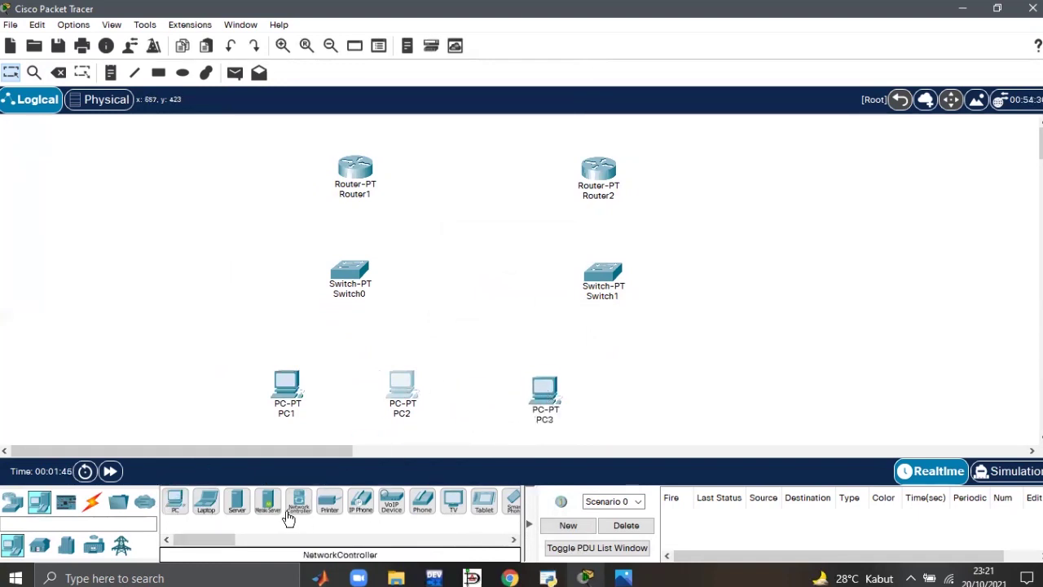
pyautogui.moveTo(174, 497); pyautogui.dragTo(647, 387)
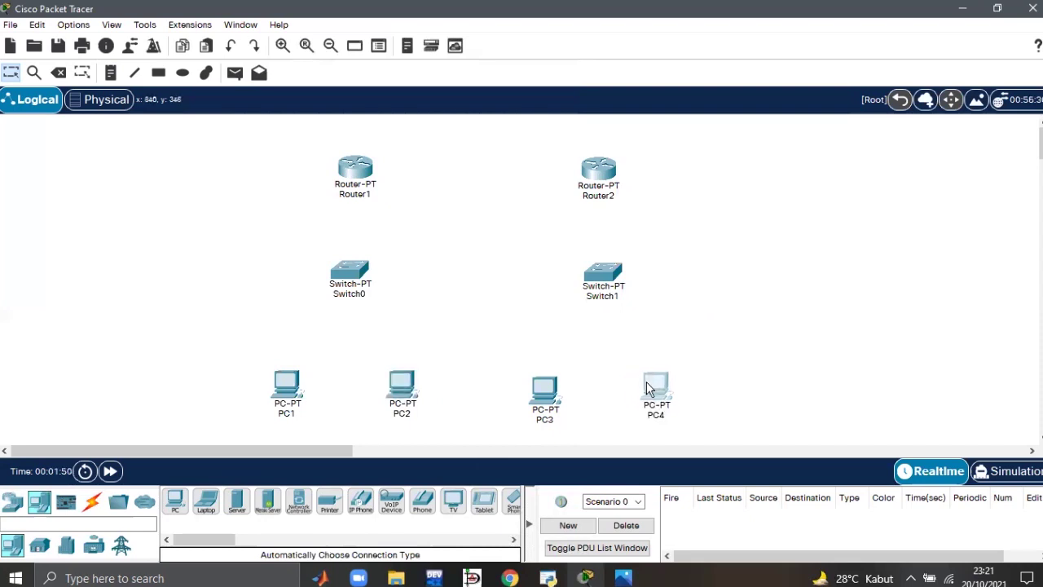
pyautogui.moveTo(546, 388)
pyautogui.mouseDown()
pyautogui.moveTo(559, 388)
pyautogui.moveTo(552, 379)
pyautogui.mouseUp()
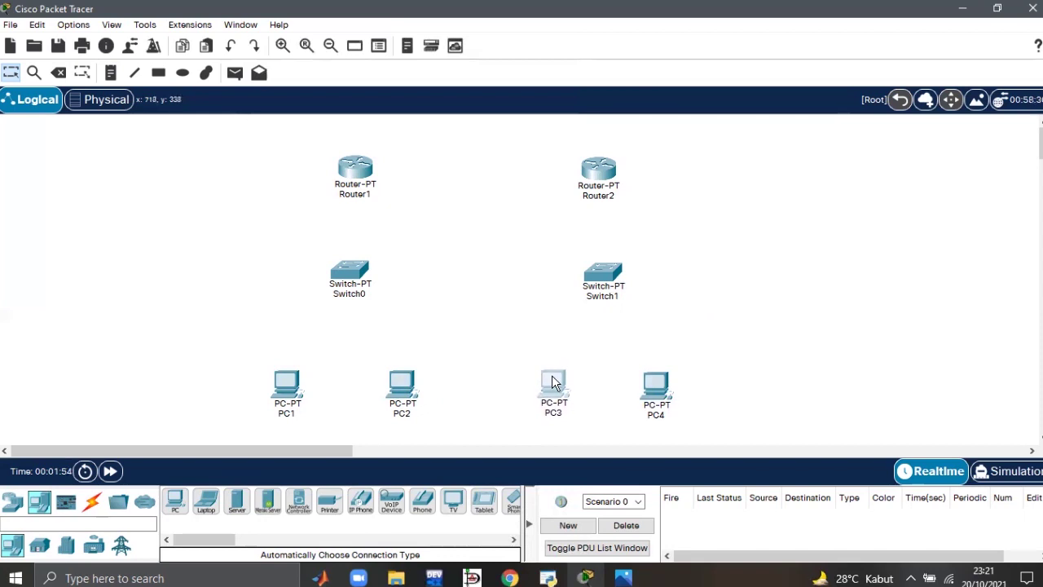
pyautogui.moveTo(652, 384); pyautogui.dragTo(656, 378)
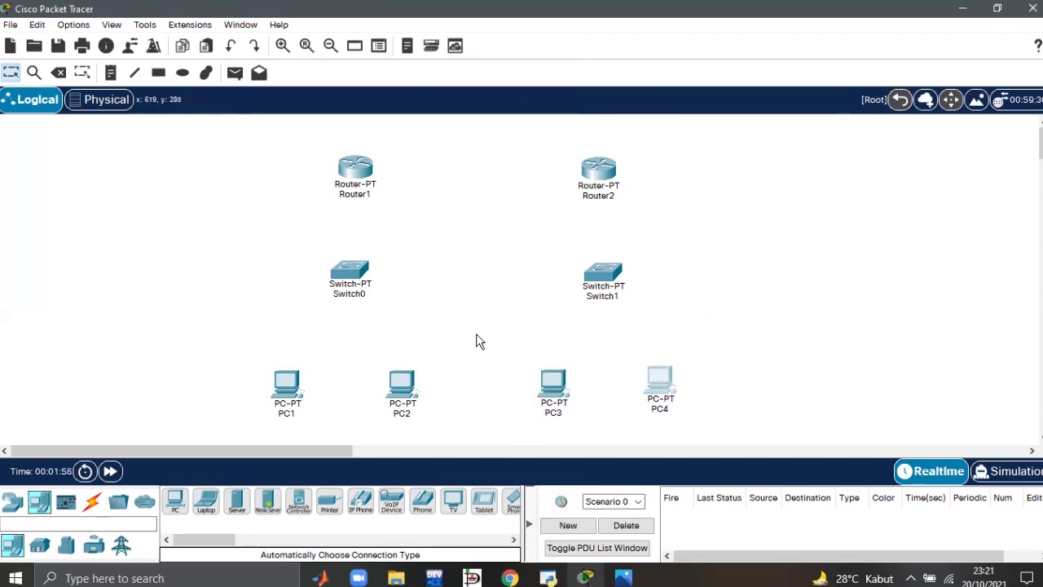
# Step: Connect PC1 and PC2 to Switch0 using the automatically chosen connection type
pyautogui.click(92, 501)
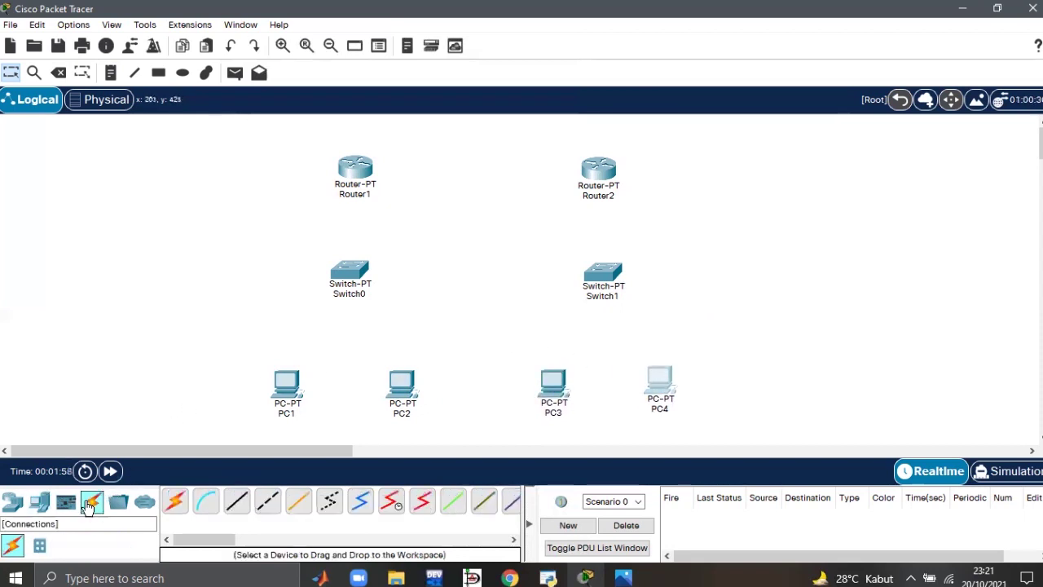
pyautogui.click(175, 501)
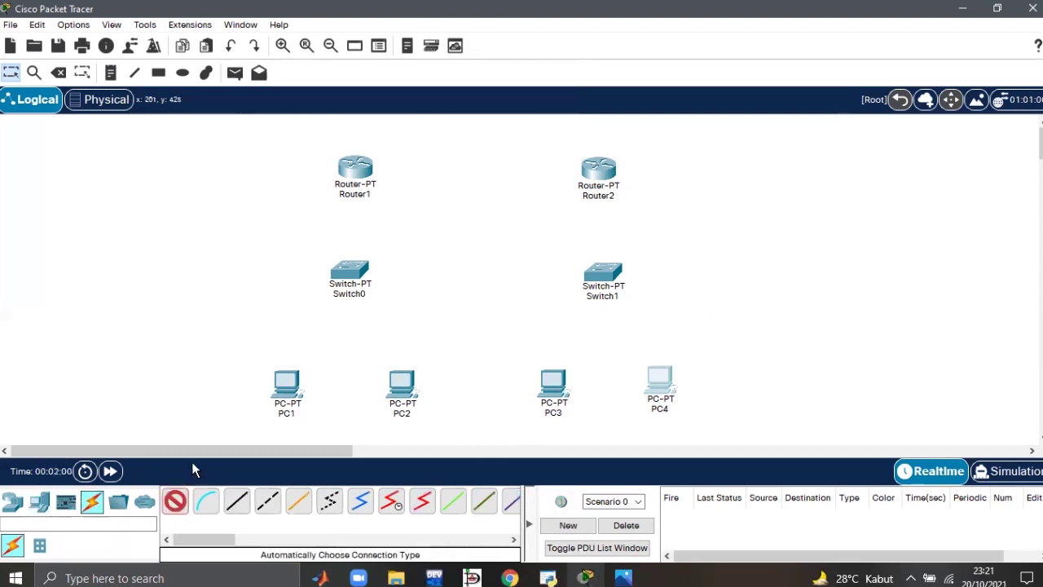
pyautogui.click(286, 385)
pyautogui.click(350, 272)
pyautogui.click(174, 501)
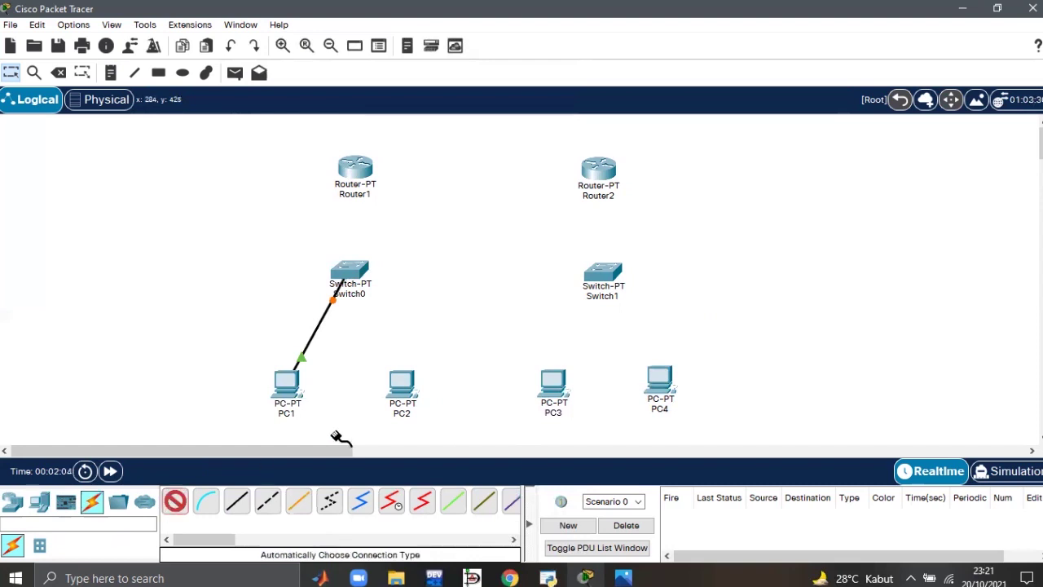
pyautogui.click(402, 382)
pyautogui.click(355, 272)
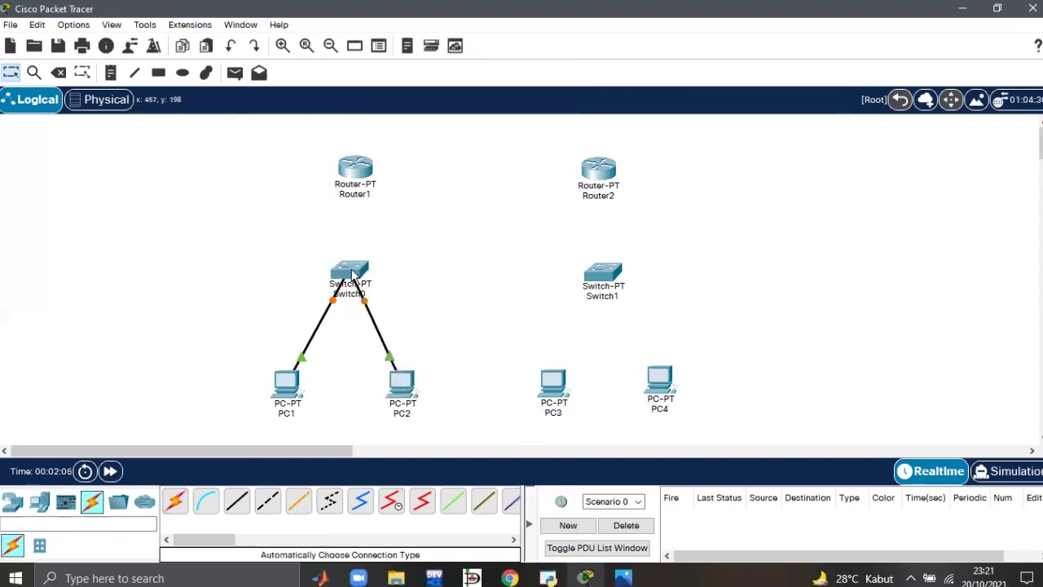
# Step: Connect PC3 and PC4 to Switch1 using the automatically chosen connection type
pyautogui.click(553, 379)
pyautogui.click(602, 274)
pyautogui.click(174, 501)
pyautogui.click(652, 377)
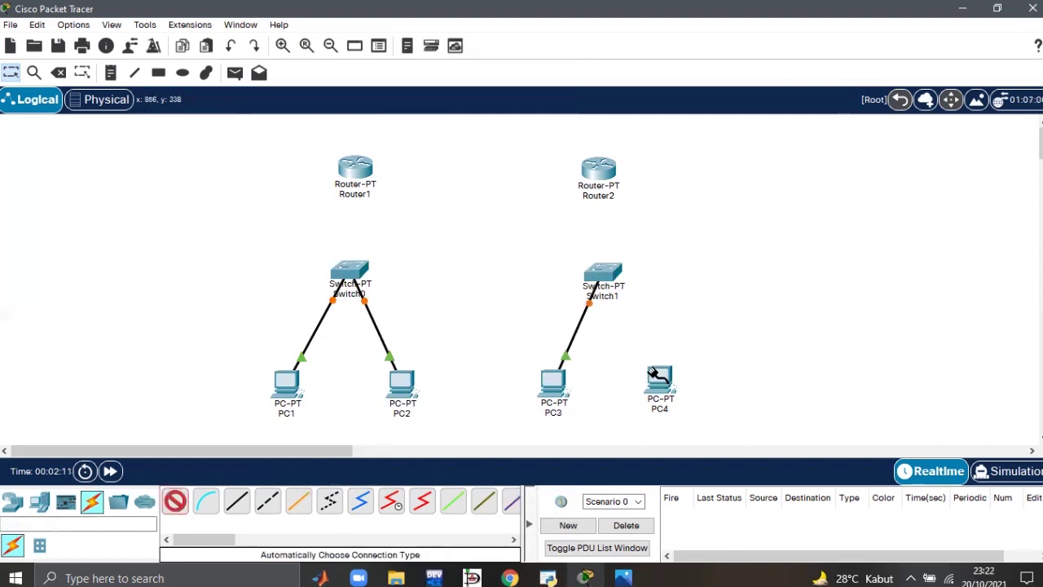
pyautogui.click(603, 274)
# Step: Connect Switch0 to Router1 and Switch1 to Router2 using the automatically chosen connection type
pyautogui.click(175, 501)
pyautogui.click(352, 260)
pyautogui.click(355, 169)
pyautogui.click(174, 501)
pyautogui.click(602, 271)
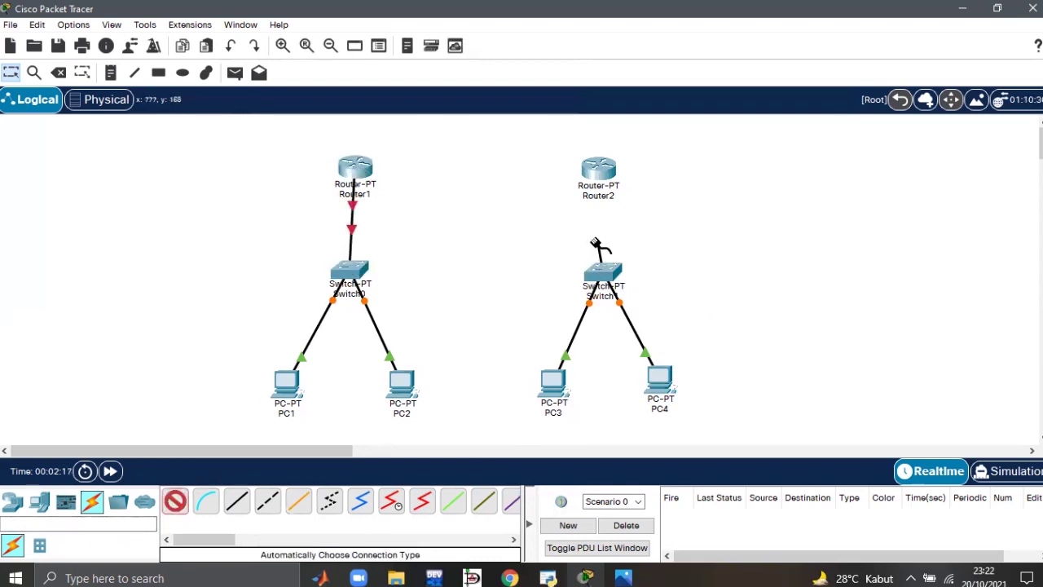
pyautogui.click(599, 168)
# Step: Link Router1 to Router2 using the automatically chosen connection type
pyautogui.click(174, 501)
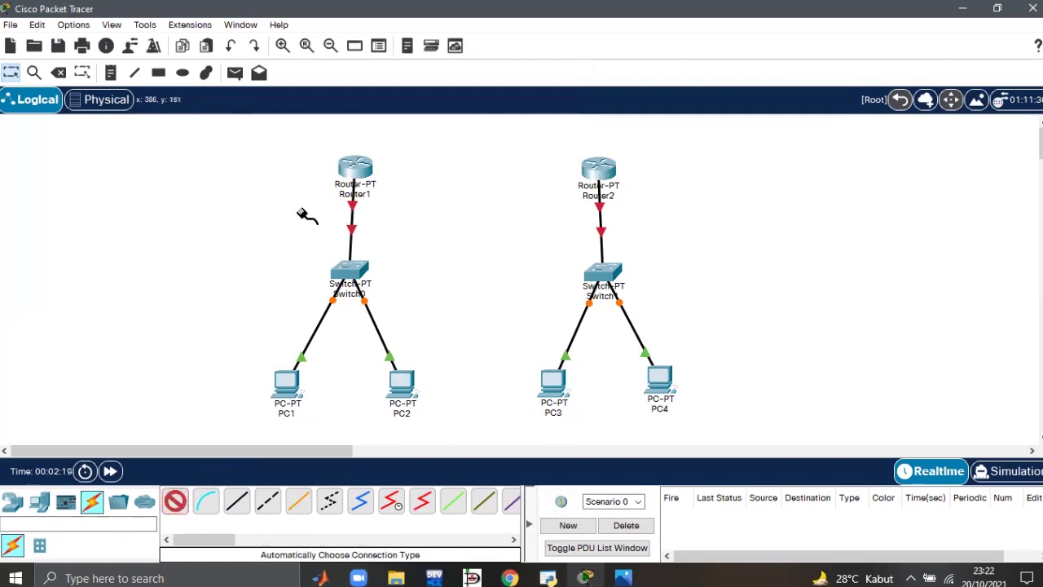
pyautogui.click(355, 163)
pyautogui.click(599, 169)
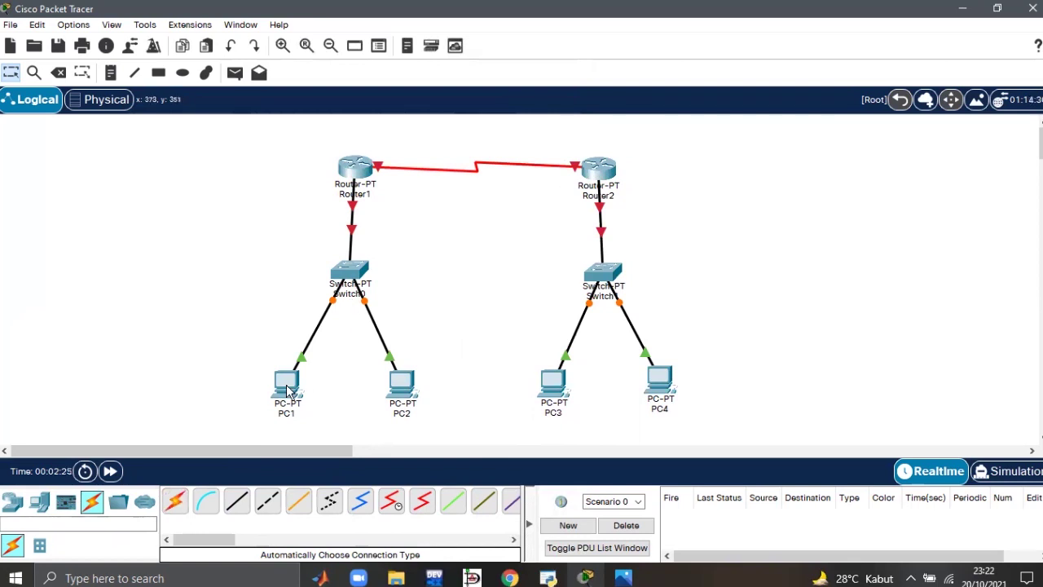
# Step: Give PC1 the static IPv4 address 192.168.1.1, subnet mask 255.255.255.0 and default gateway 192.168.1.254, and close its configuration window
pyautogui.moveTo(286, 388)
pyautogui.click(289, 383)
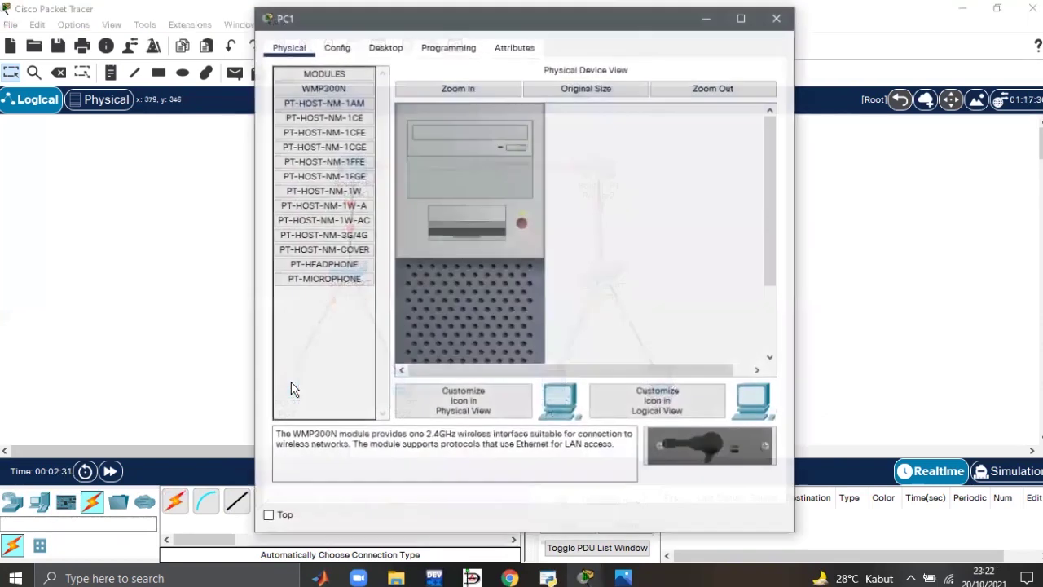
pyautogui.click(385, 46)
pyautogui.click(496, 153)
pyautogui.write('192.168.1.1')
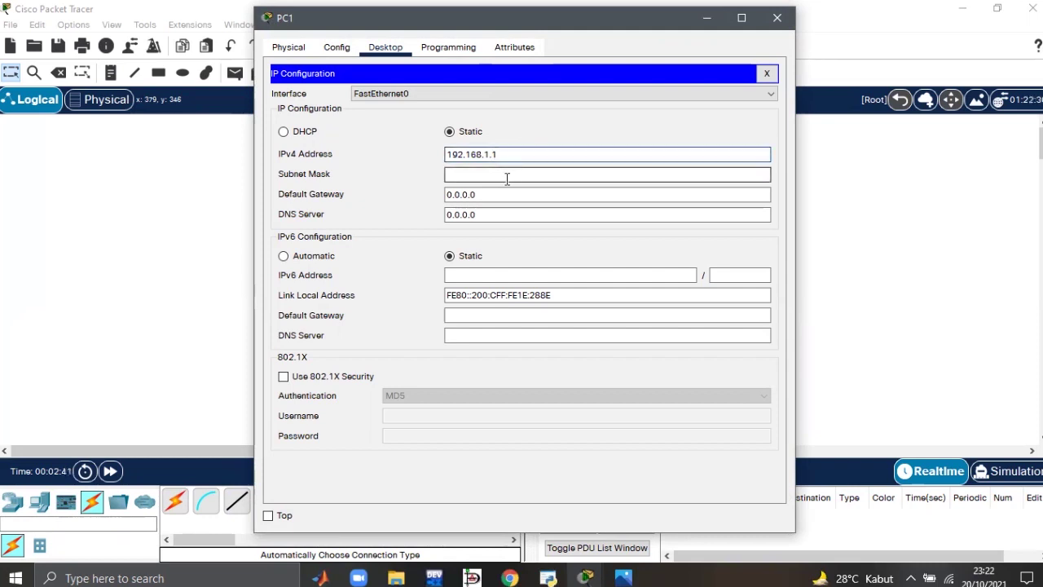
pyautogui.click(506, 175)
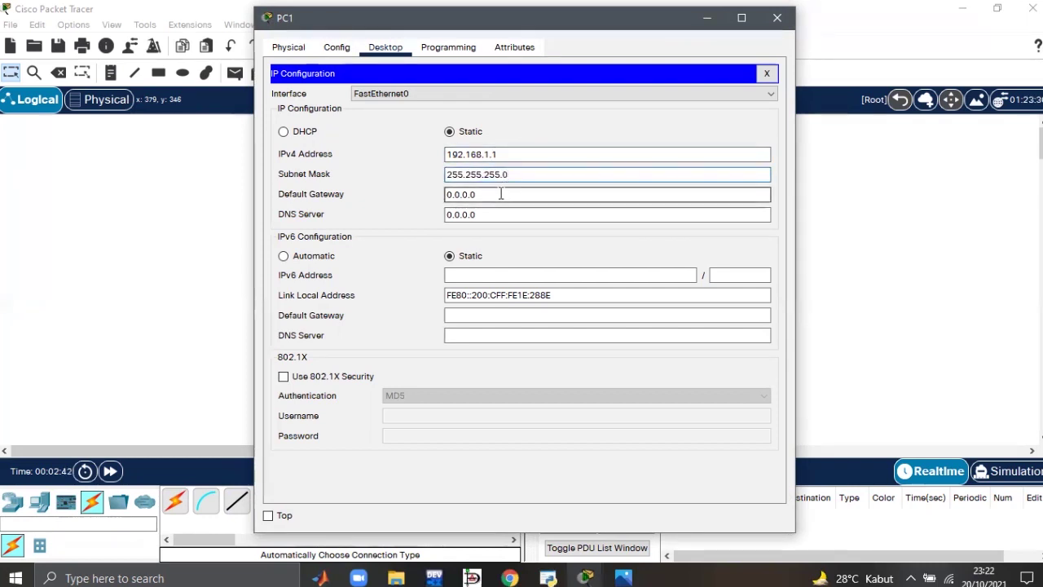
pyautogui.press('Tab')
pyautogui.press('BackSpace')
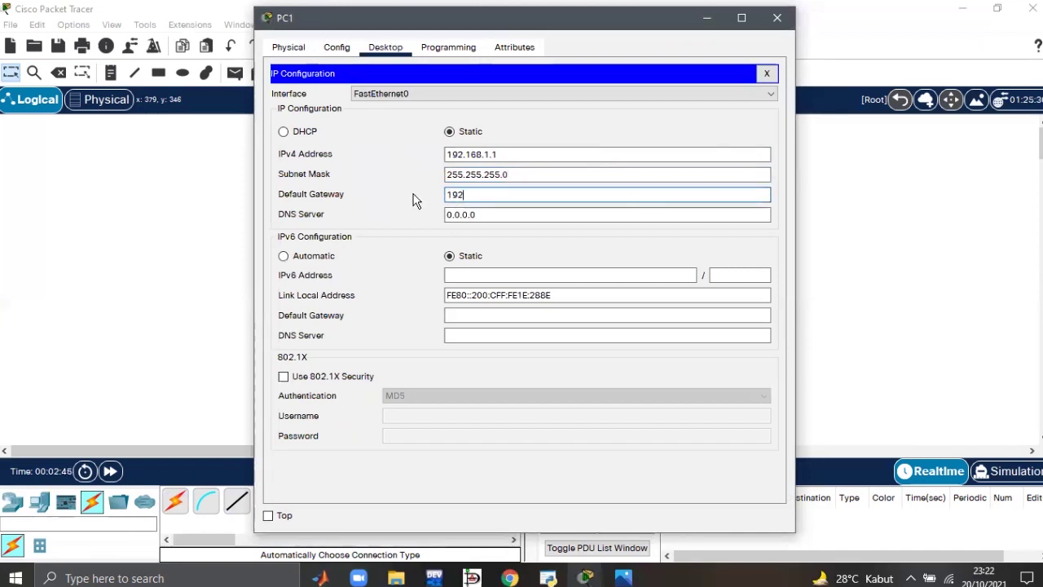
pyautogui.write('192.168.1.254')
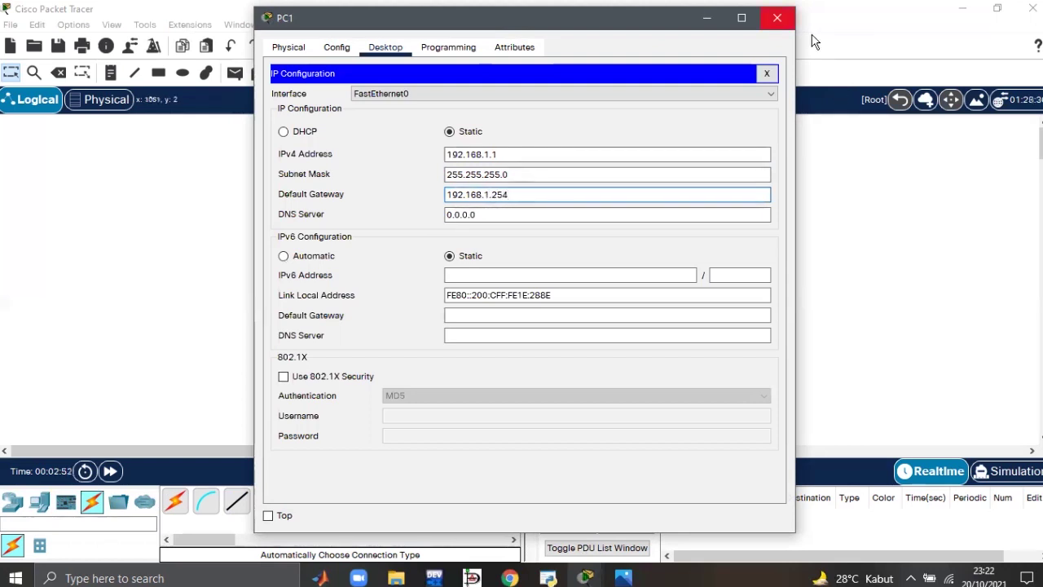
pyautogui.click(777, 17)
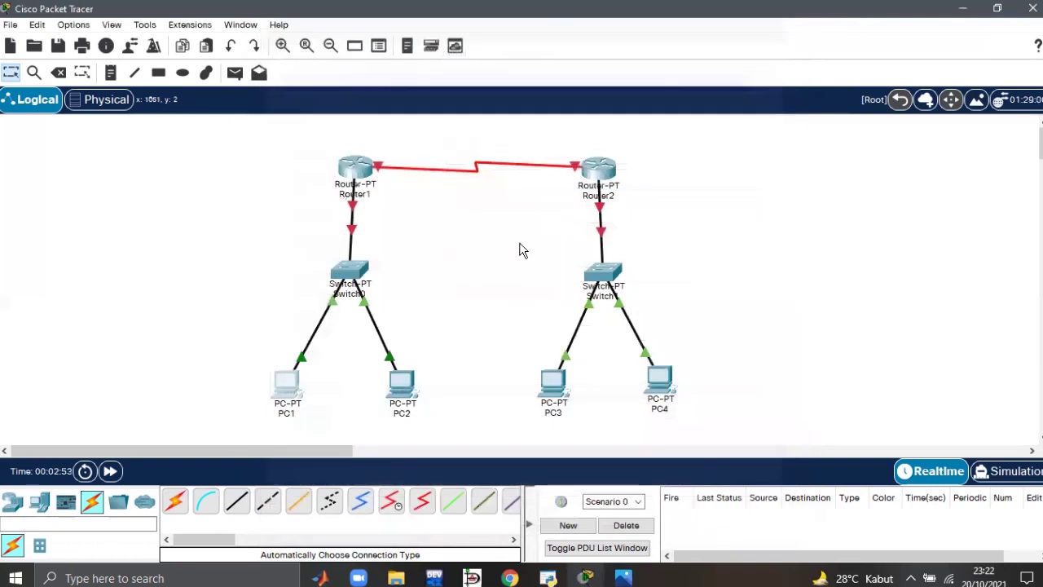
# Step: Give PC2 the static IPv4 address 192.168.1.2 with subnet mask 255.255.255.0
pyautogui.click(386, 392)
pyautogui.click(335, 48)
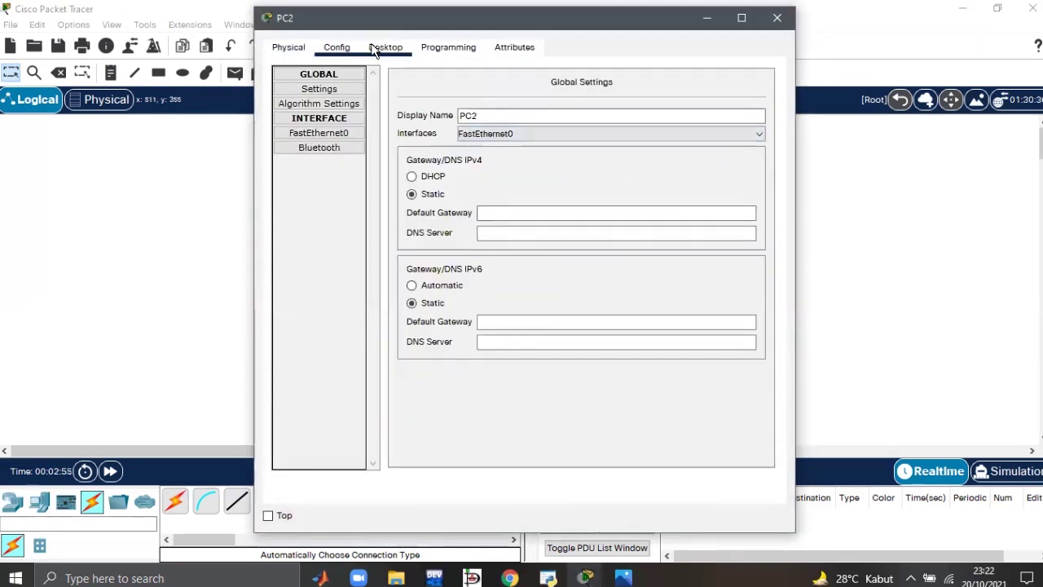
pyautogui.click(385, 47)
pyautogui.click(326, 96)
pyautogui.click(505, 154)
pyautogui.write('192.168.1.2')
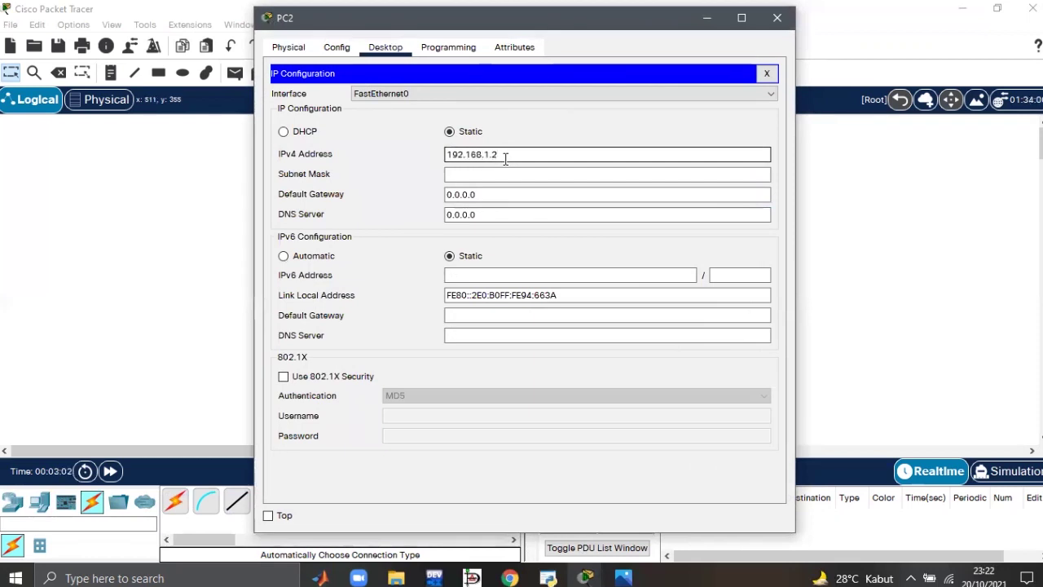
pyautogui.click(502, 174)
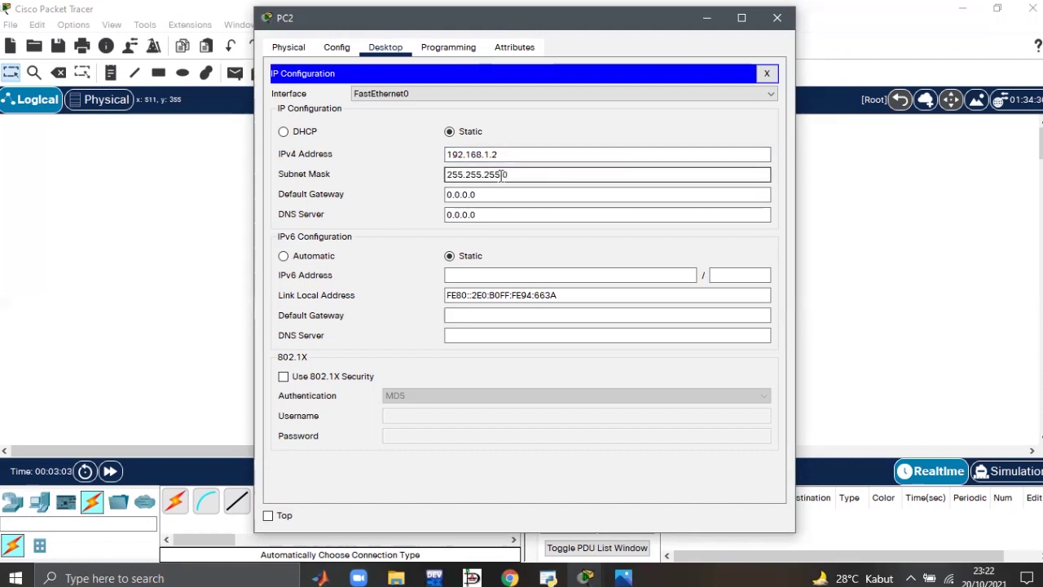
# Step: Set PC2's IPv4 default gateway to 192.168.1.254 and close its configuration window
pyautogui.click(484, 195)
pyautogui.moveTo(489, 196); pyautogui.dragTo(426, 203)
pyautogui.write('192')
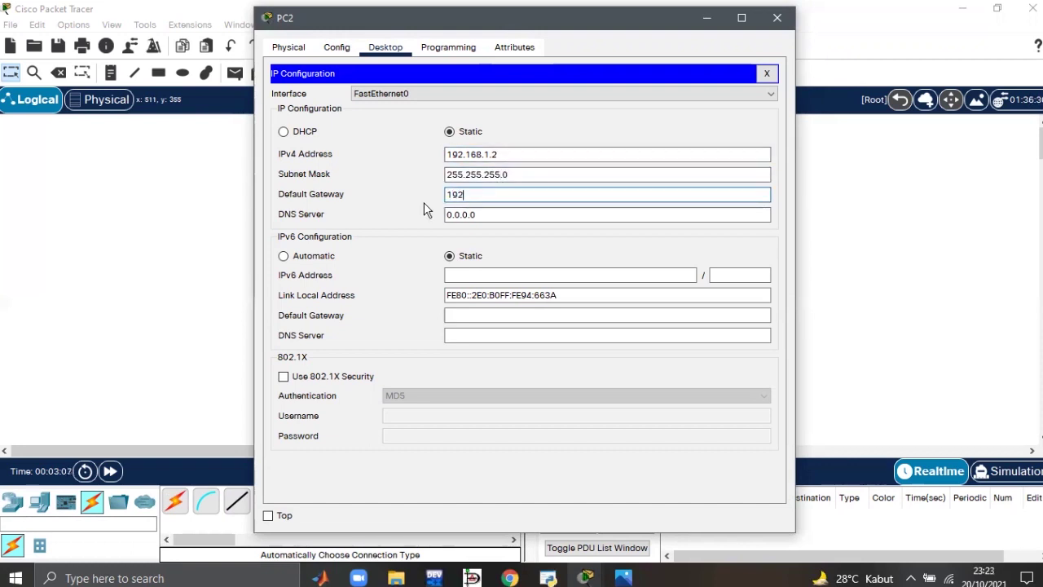
pyautogui.write('.168.1.254')
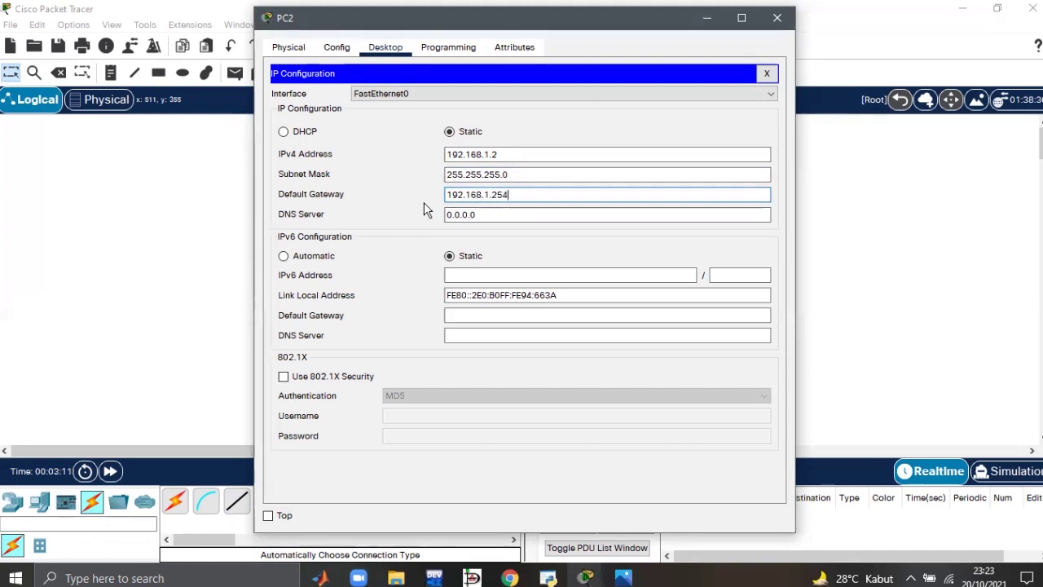
pyautogui.click(786, 22)
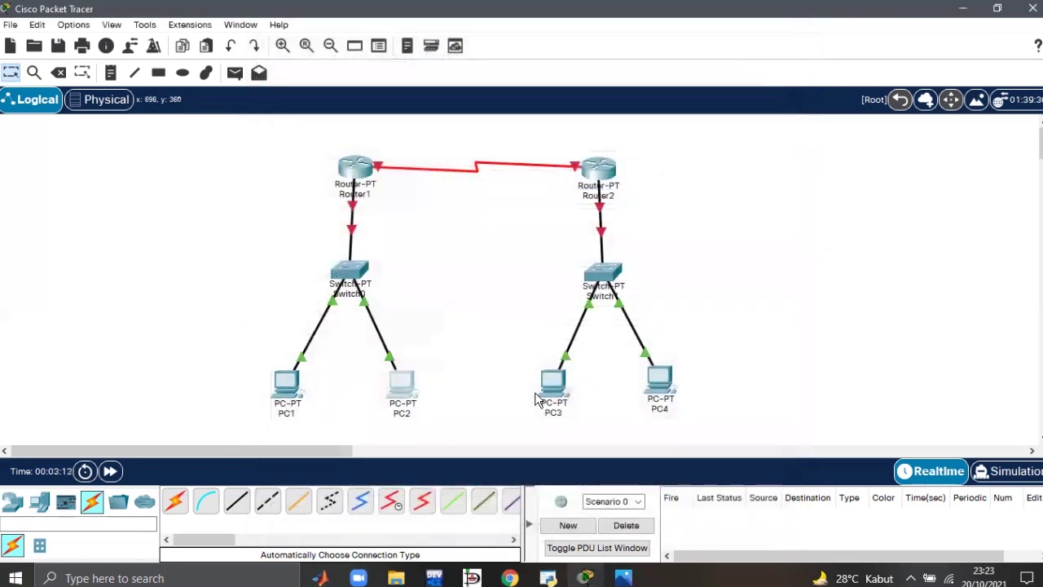
# Step: Give PC3 the static IPv4 address 192.168.2.3 with subnet mask 255.255.255.0
pyautogui.click(555, 384)
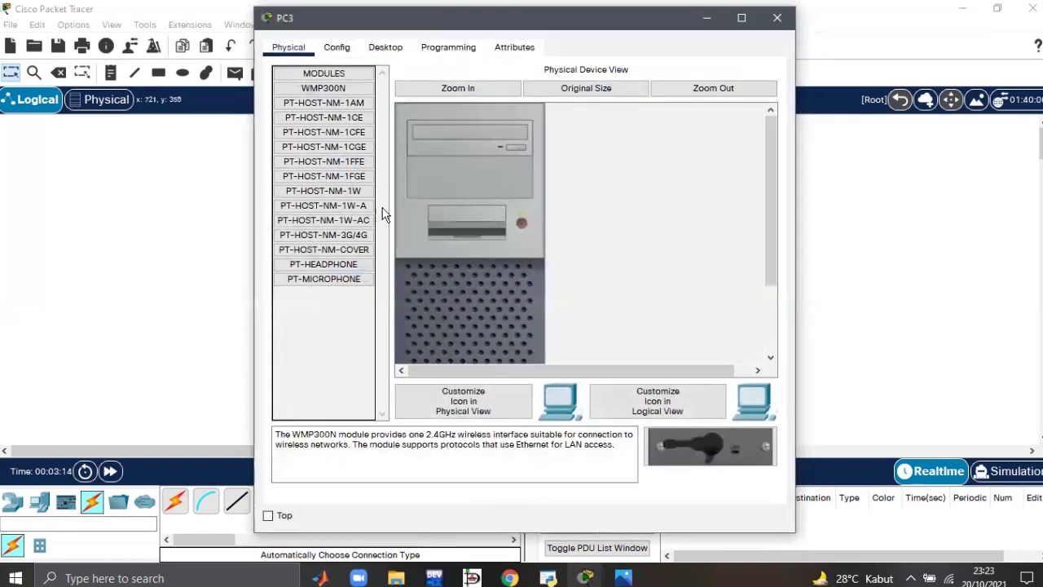
pyautogui.click(386, 47)
pyautogui.click(338, 106)
pyautogui.click(473, 156)
pyautogui.write('192.168.2')
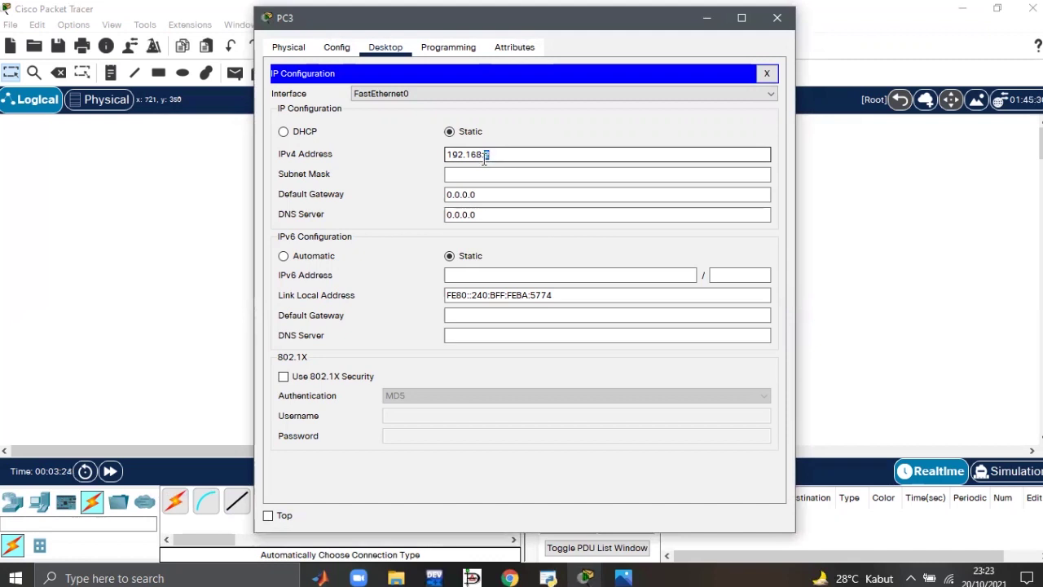
pyautogui.click(495, 151)
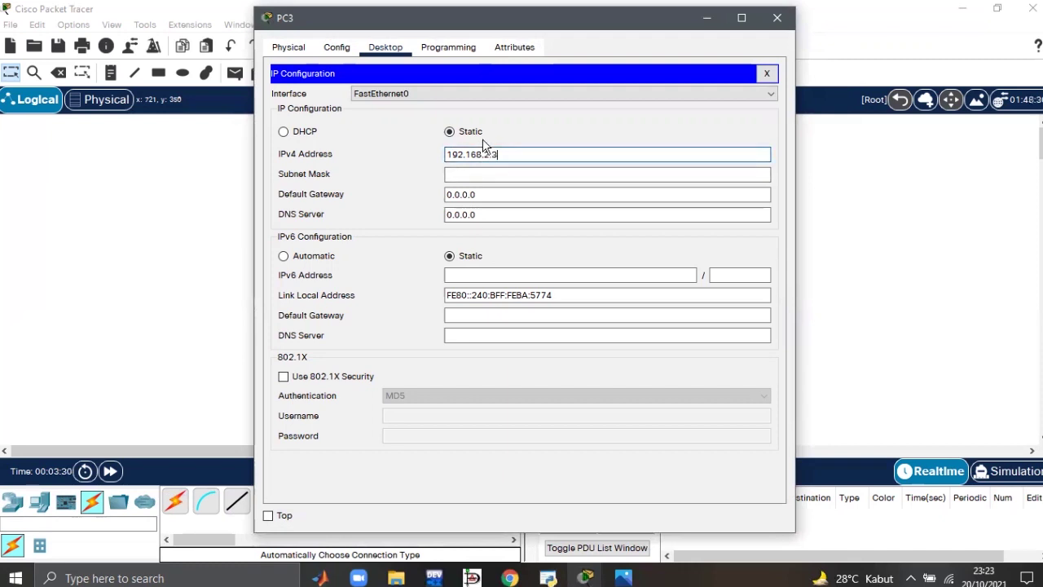
pyautogui.click(499, 173)
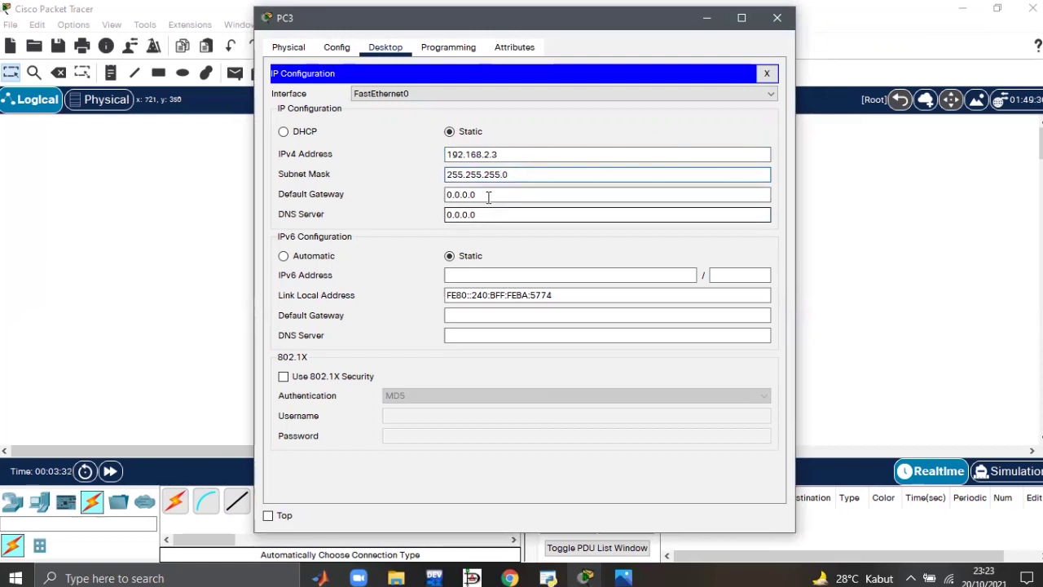
# Step: Set PC3's IPv4 default gateway to 192.168.2.254 and close its configuration window
pyautogui.doubleClick(491, 193)
pyautogui.write('192.168')
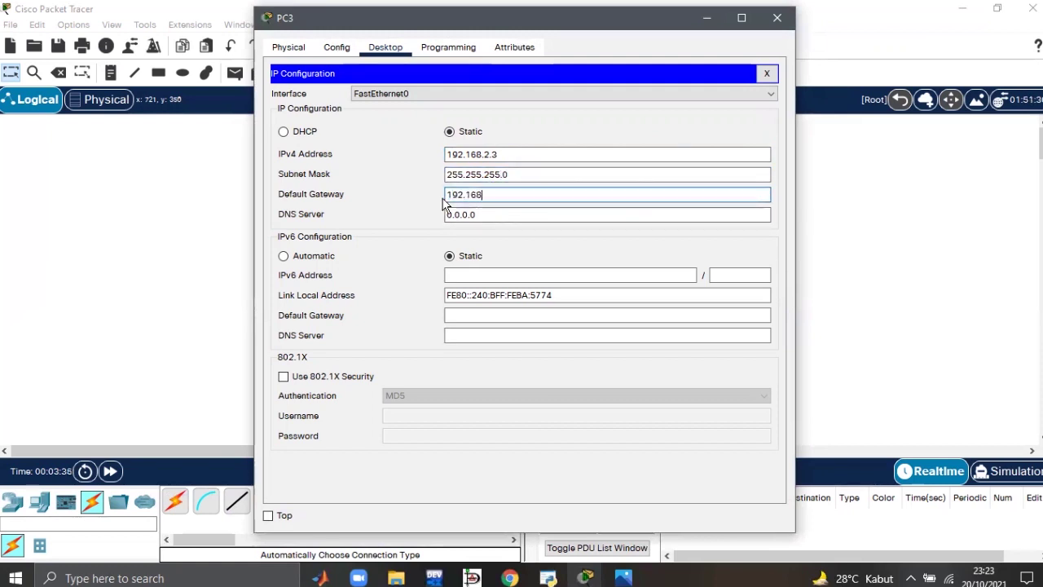
pyautogui.write('.2.254')
pyautogui.click(776, 17)
# Step: Give PC4 the static IPv4 address 192.168.2.4 with subnet mask 255.255.255.0
pyautogui.click(659, 366)
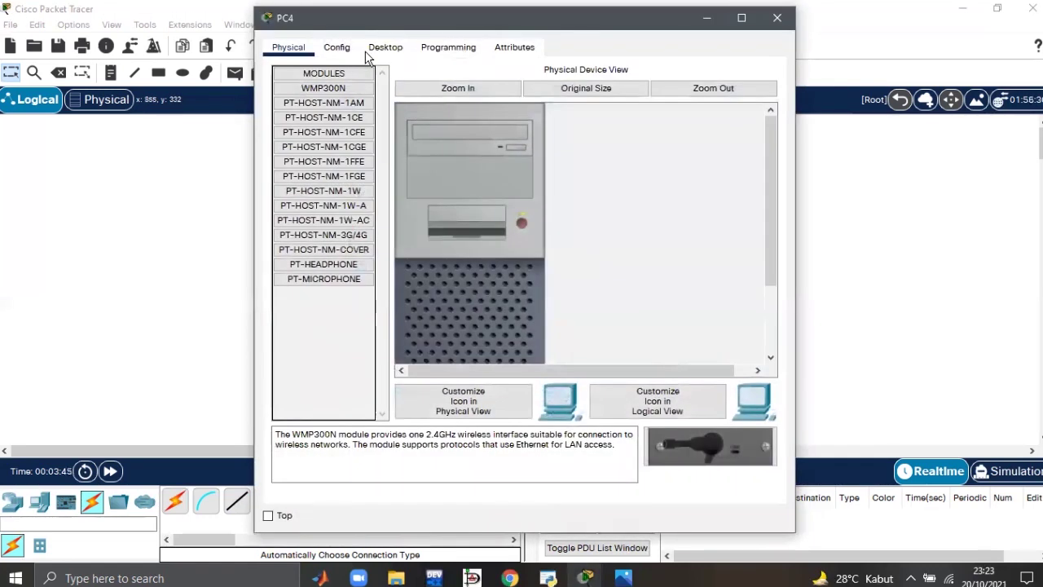
pyautogui.click(383, 47)
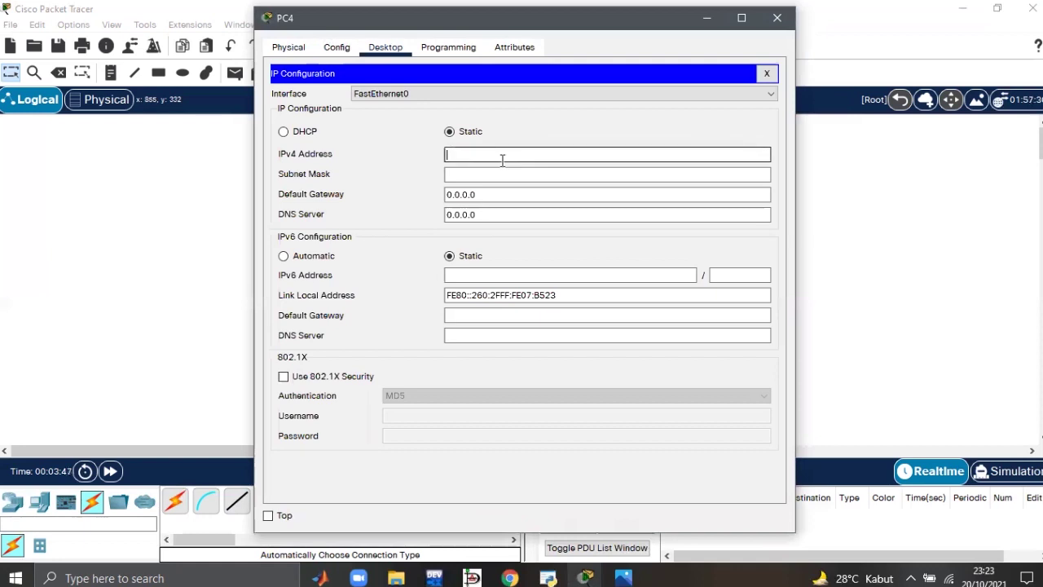
pyautogui.write('192.168.2.4')
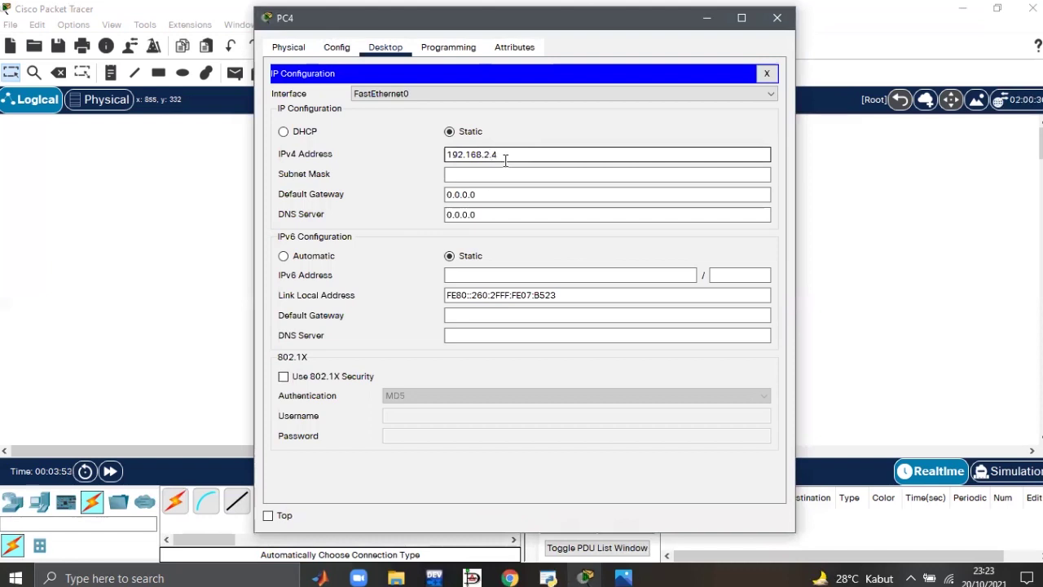
pyautogui.click(508, 176)
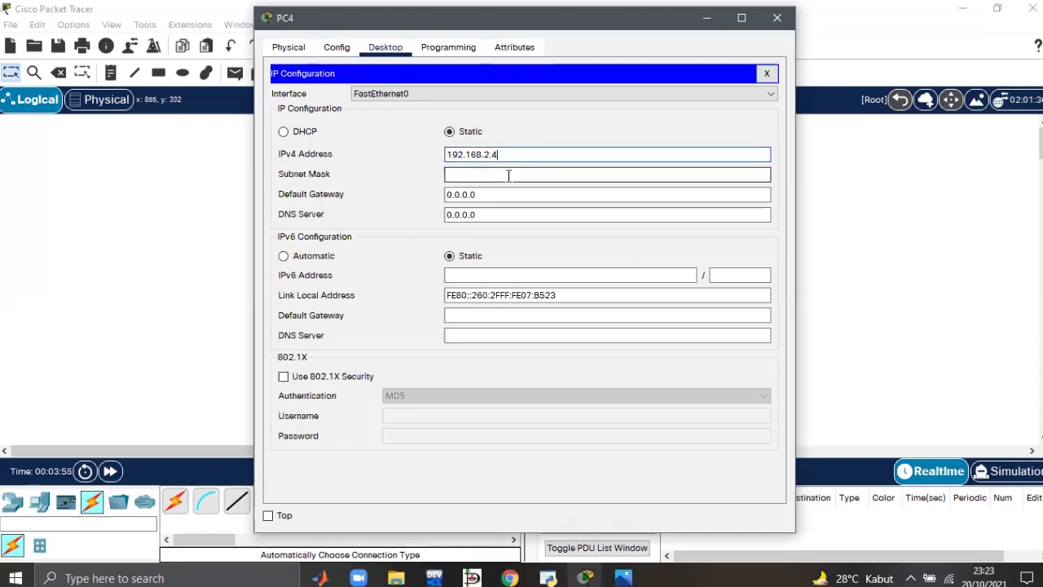
pyautogui.click(509, 175)
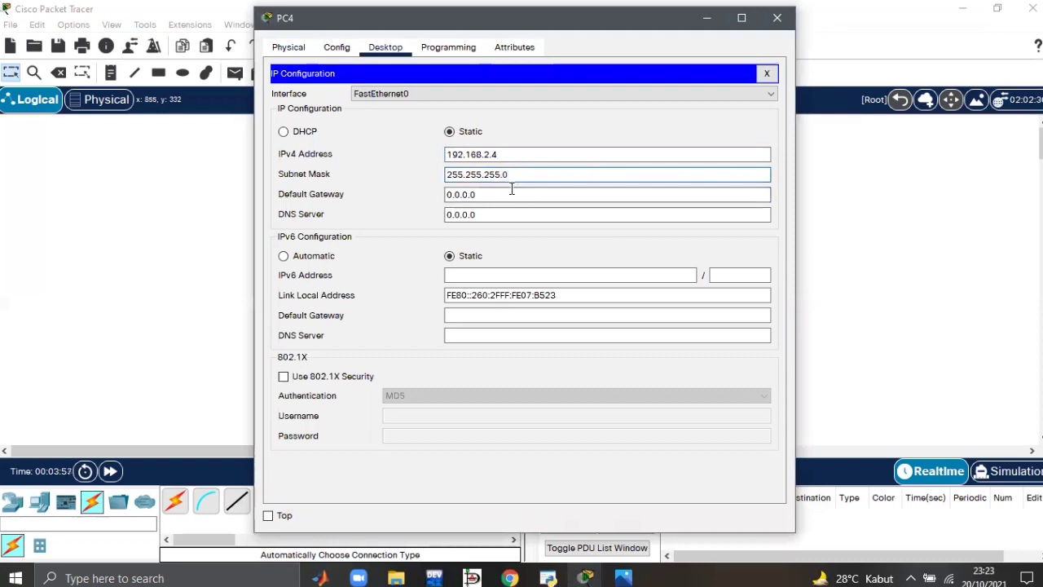
# Step: Set PC4's IPv4 default gateway to 192.168.2.254 and close its configuration window
pyautogui.press('Tab')
pyautogui.write('192')
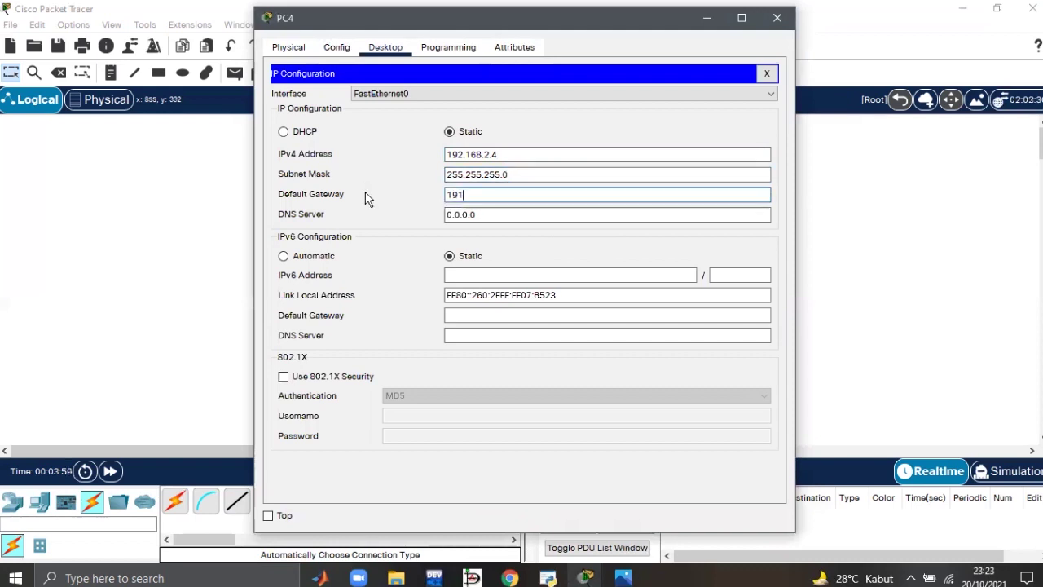
pyautogui.write('.168.2.254')
pyautogui.click(772, 26)
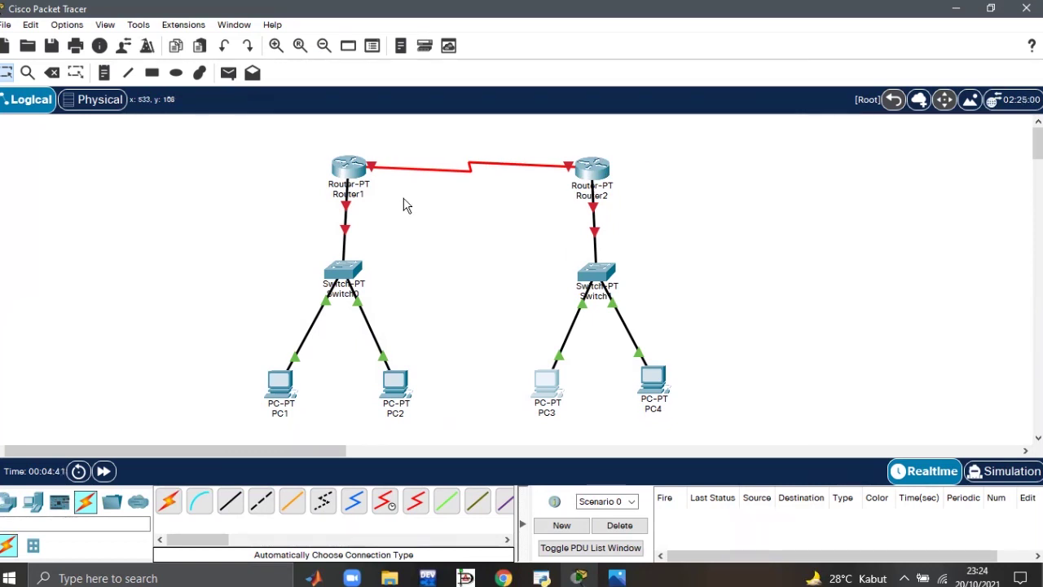
# Step: Turn on the FastEthernet0/0 and Serial2/0 ports in Router1's interface configuration
pyautogui.moveTo(350, 212)
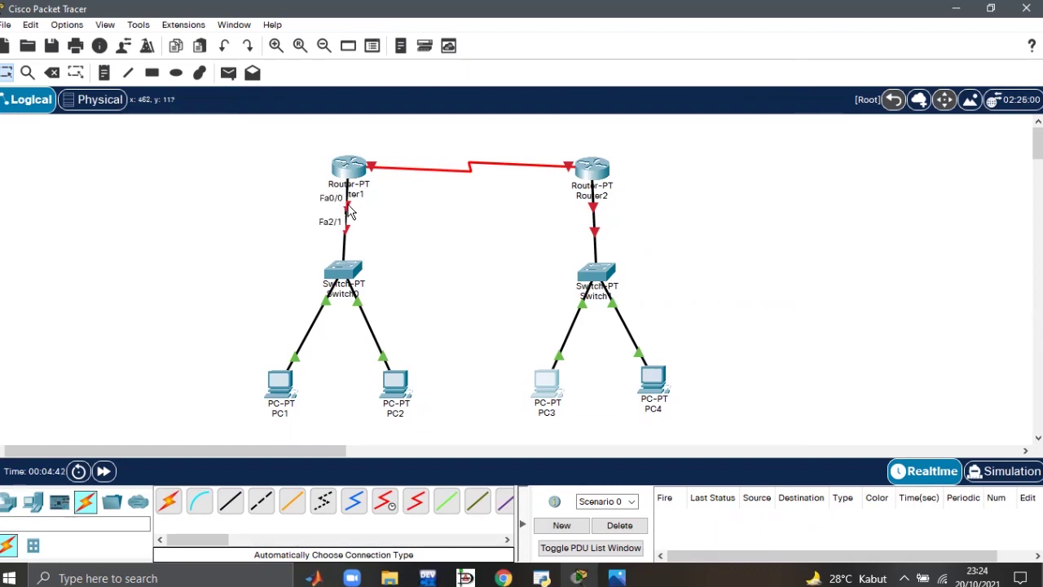
pyautogui.moveTo(395, 169)
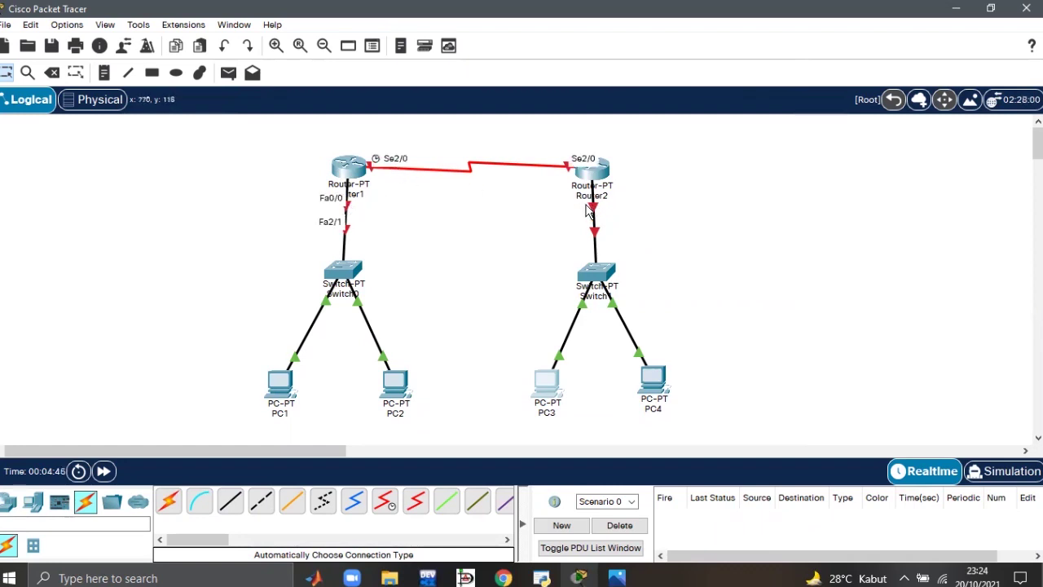
pyautogui.moveTo(593, 211)
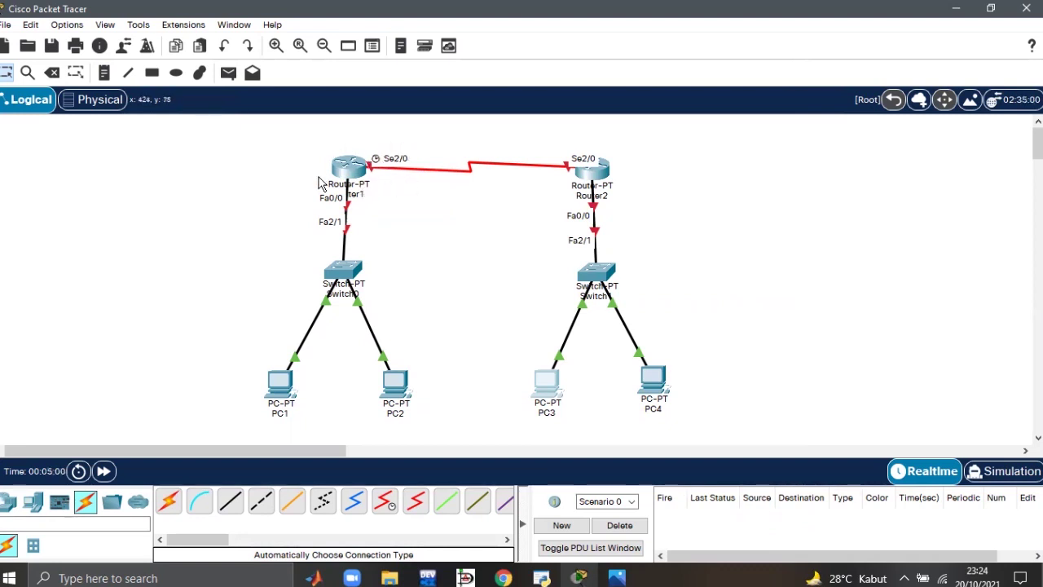
pyautogui.click(350, 169)
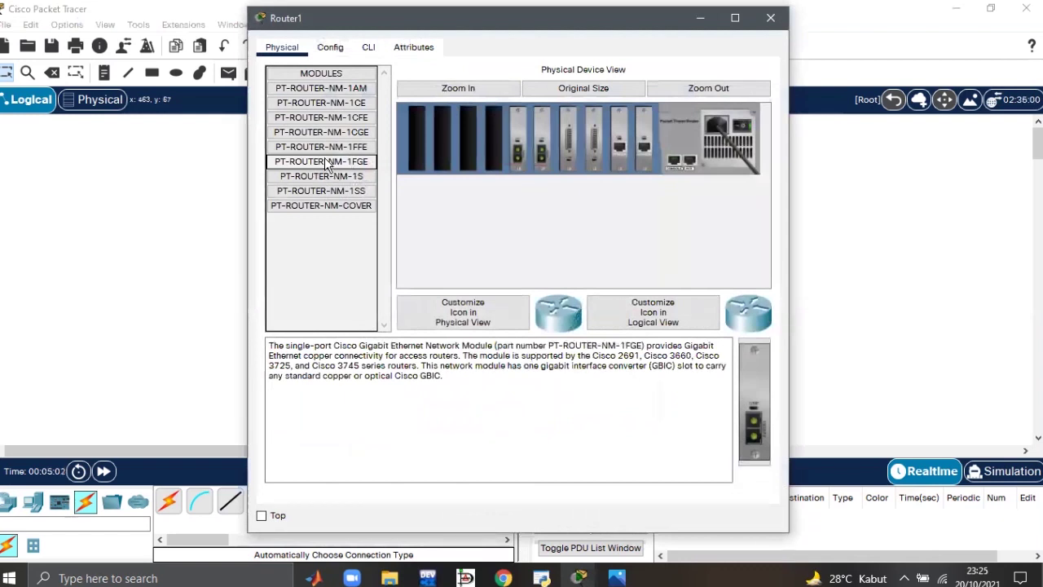
pyautogui.click(331, 46)
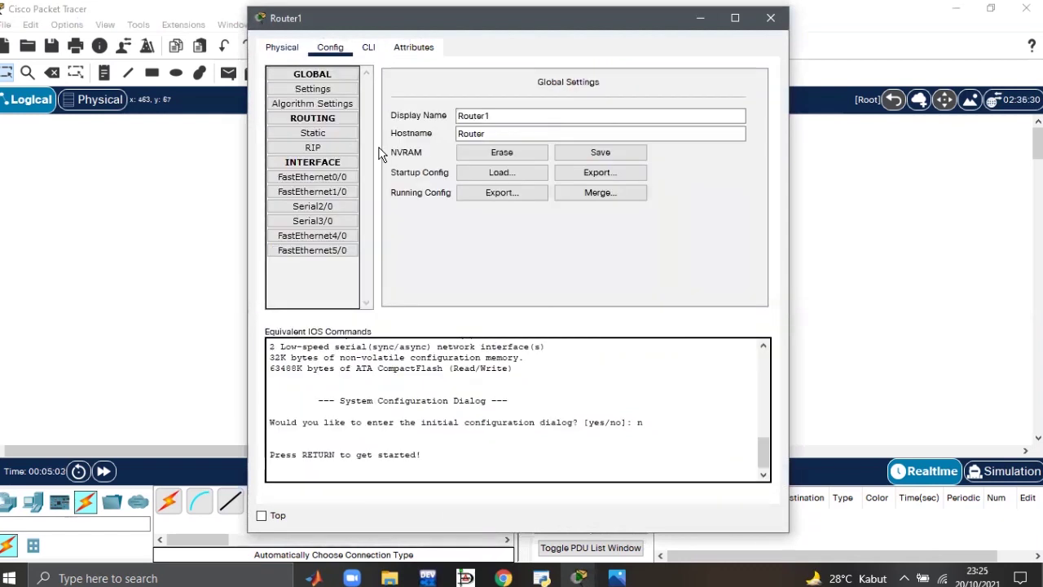
pyautogui.click(344, 176)
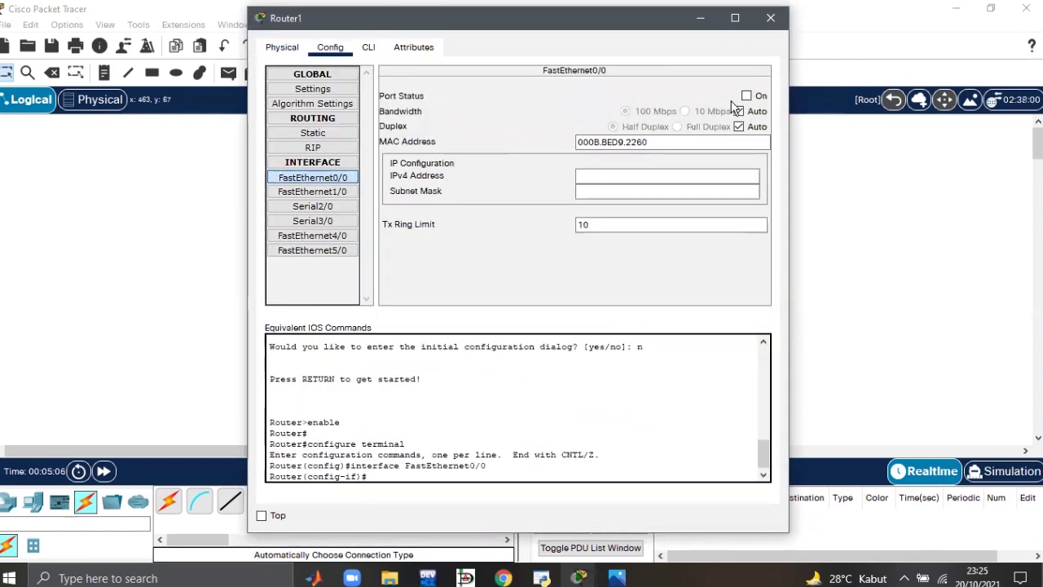
pyautogui.click(746, 95)
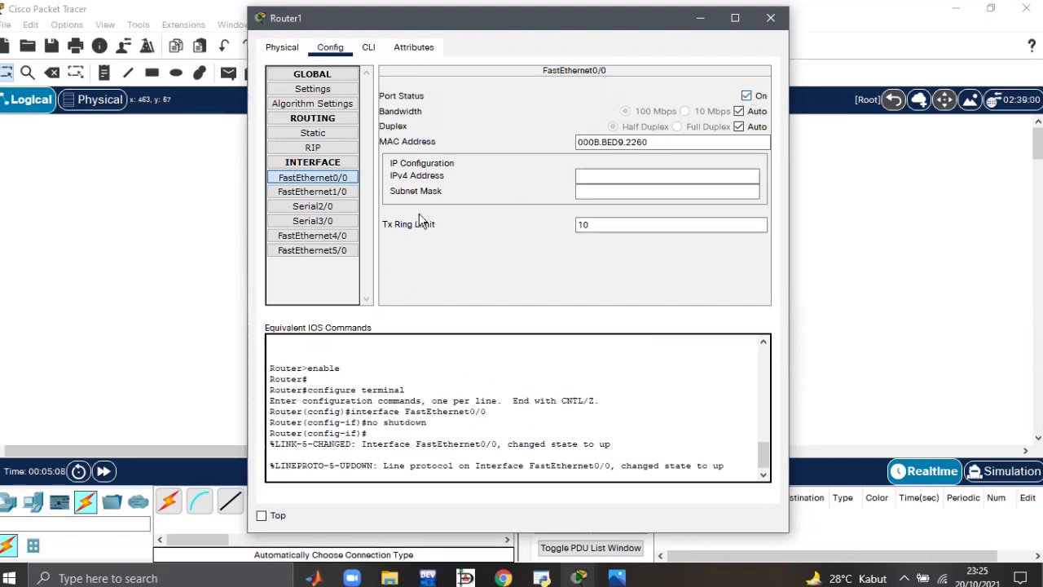
pyautogui.click(305, 206)
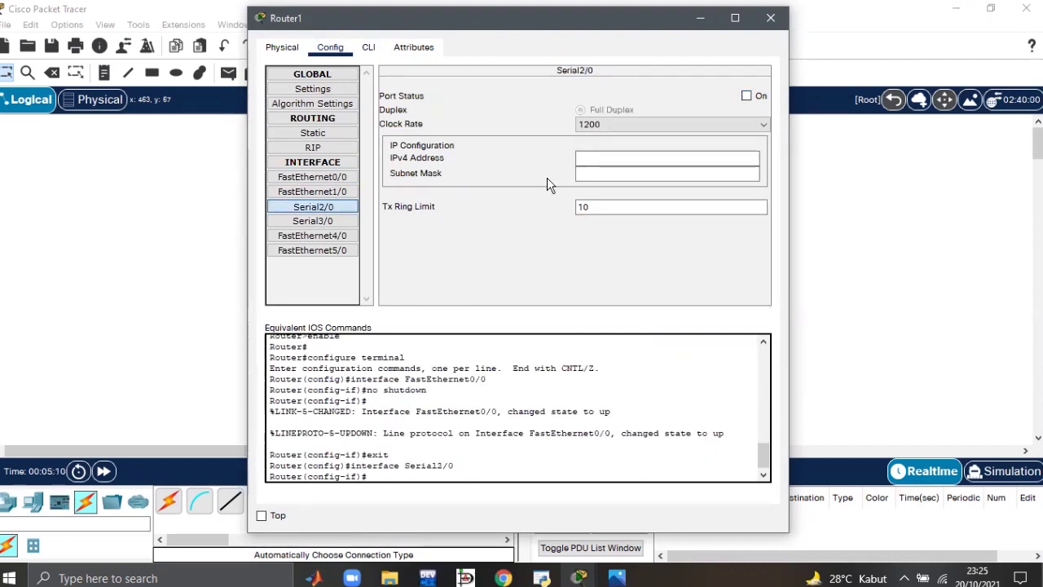
pyautogui.click(746, 96)
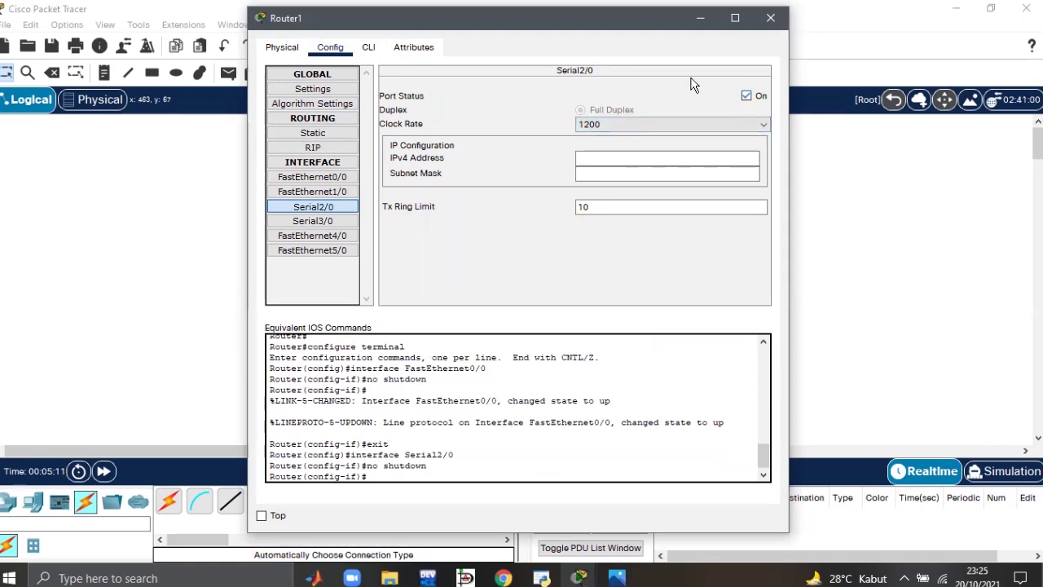
# Step: Assign IPv4 address 192.168.1.254 with subnet mask 255.255.255.0 to Router1's FastEthernet0/0 interface
pyautogui.click(326, 177)
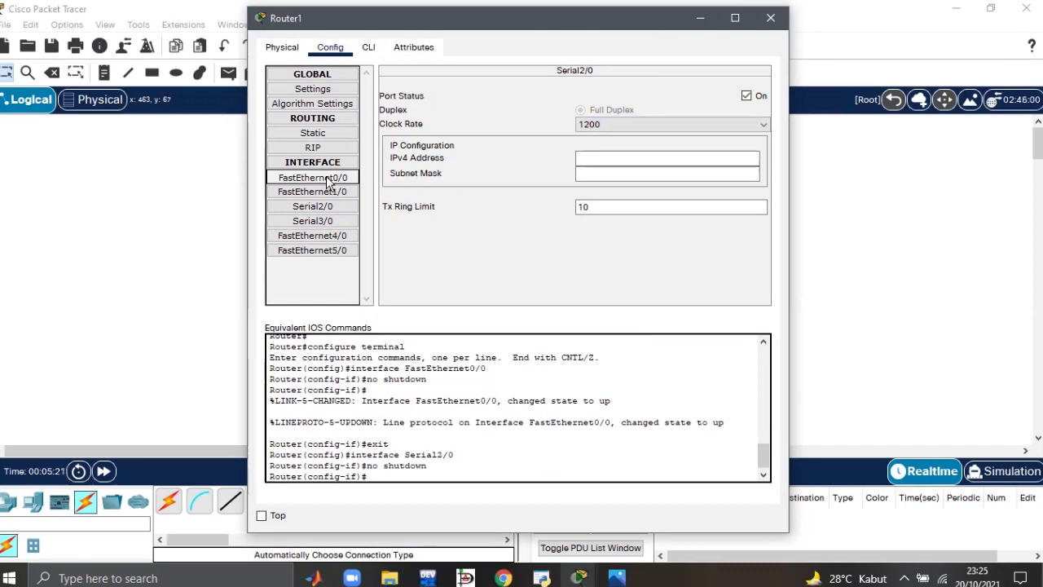
pyautogui.click(594, 173)
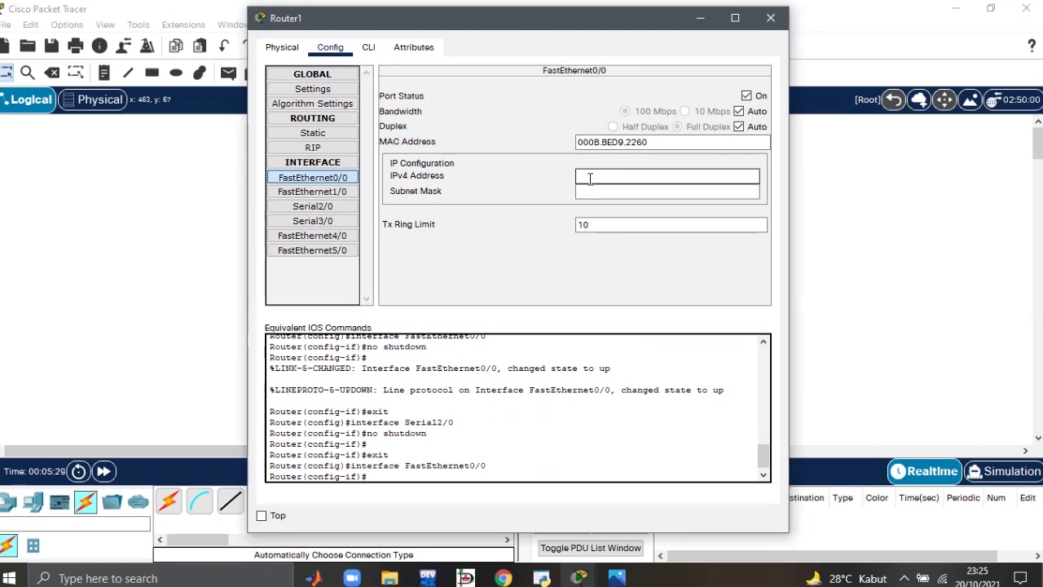
pyautogui.write('2.168.1')
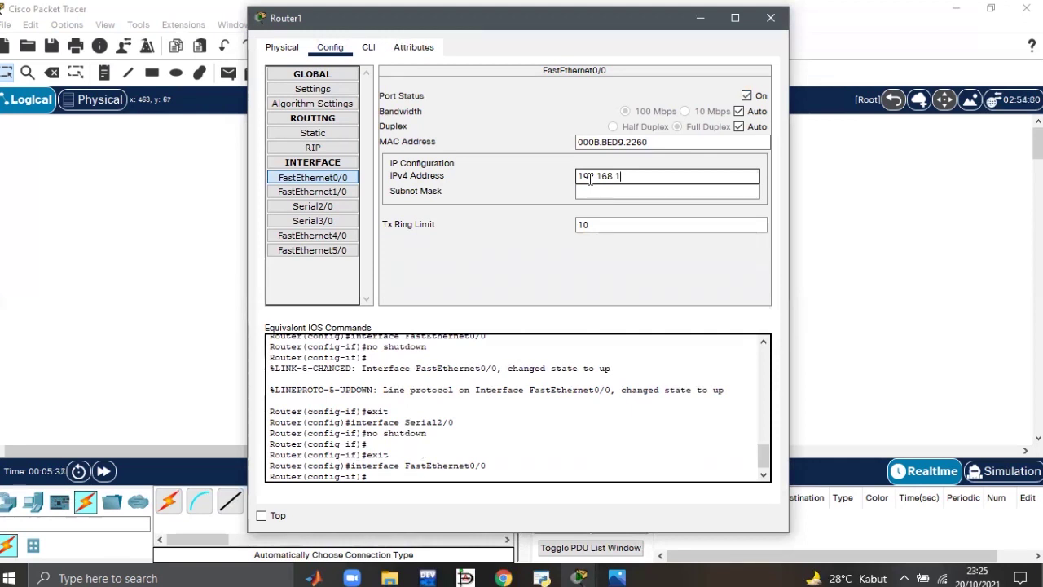
pyautogui.write('.254')
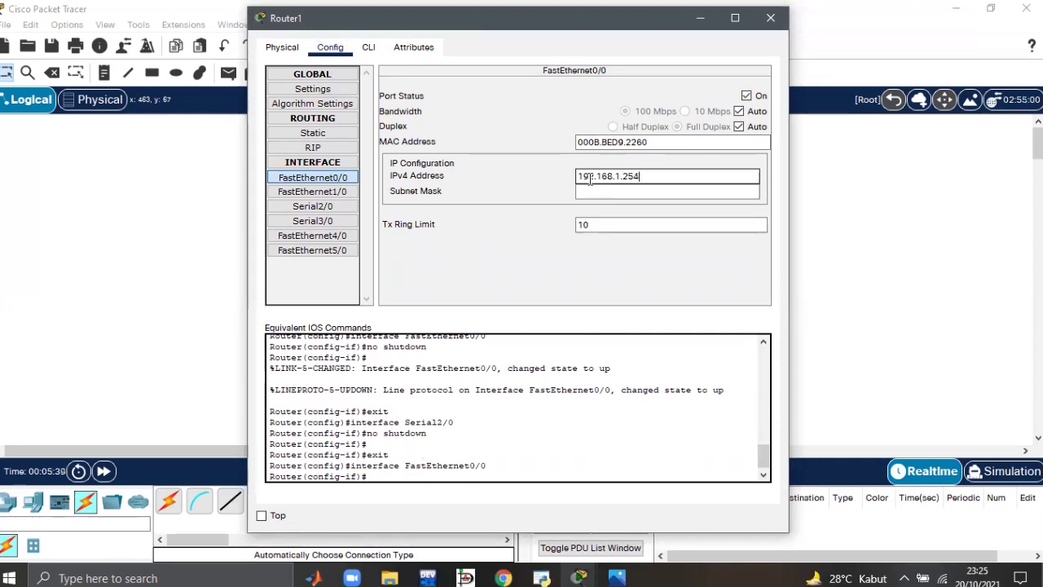
pyautogui.click(637, 191)
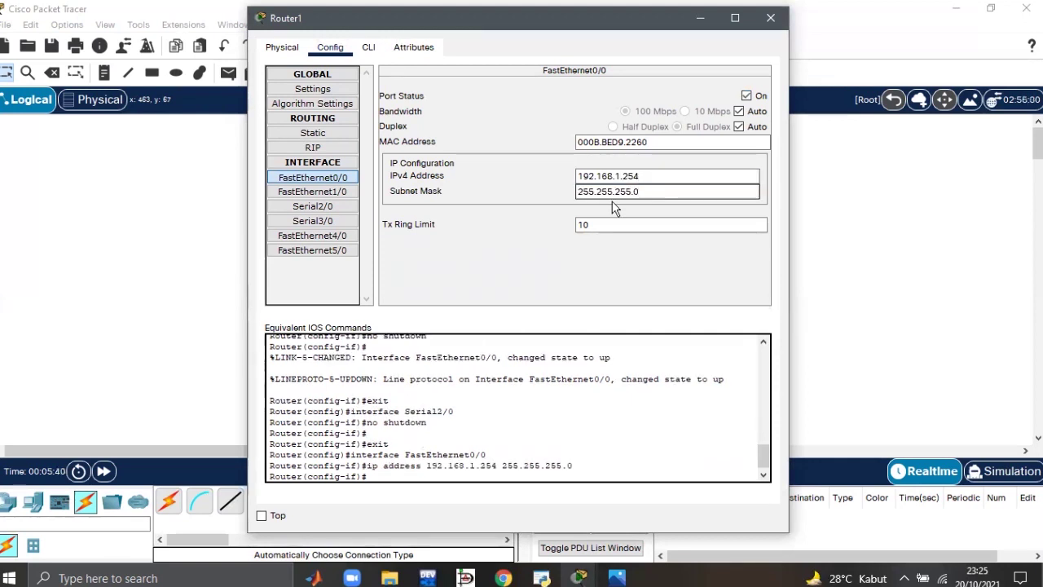
# Step: Assign IPv4 address 12.12.12.1 with subnet mask 255.255.255.0 to Router1's Serial2/0 interface and close its configuration window
pyautogui.click(323, 207)
pyautogui.click(626, 158)
pyautogui.write('12')
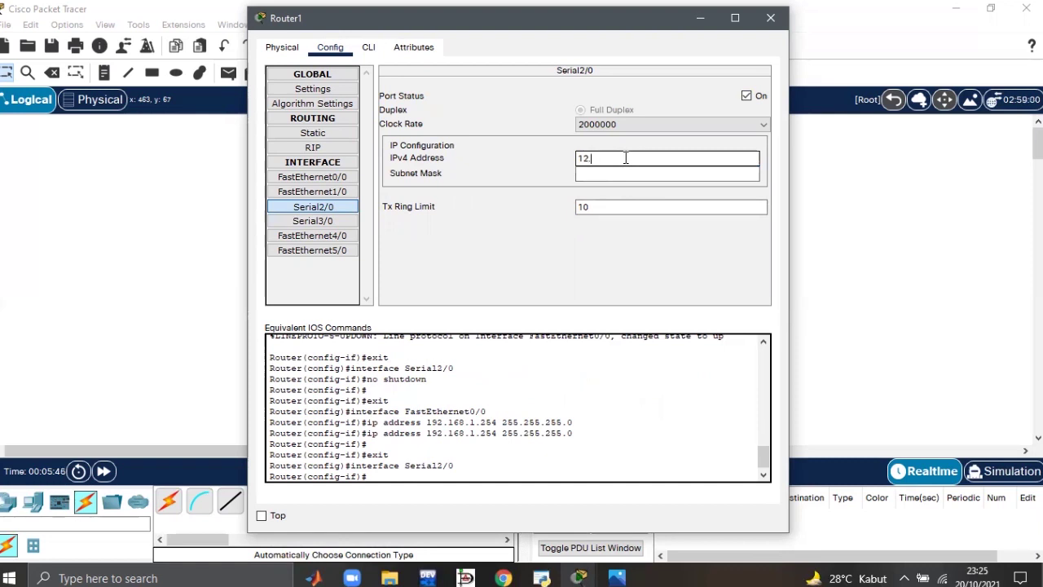
pyautogui.write('.12.12.1')
pyautogui.click(626, 173)
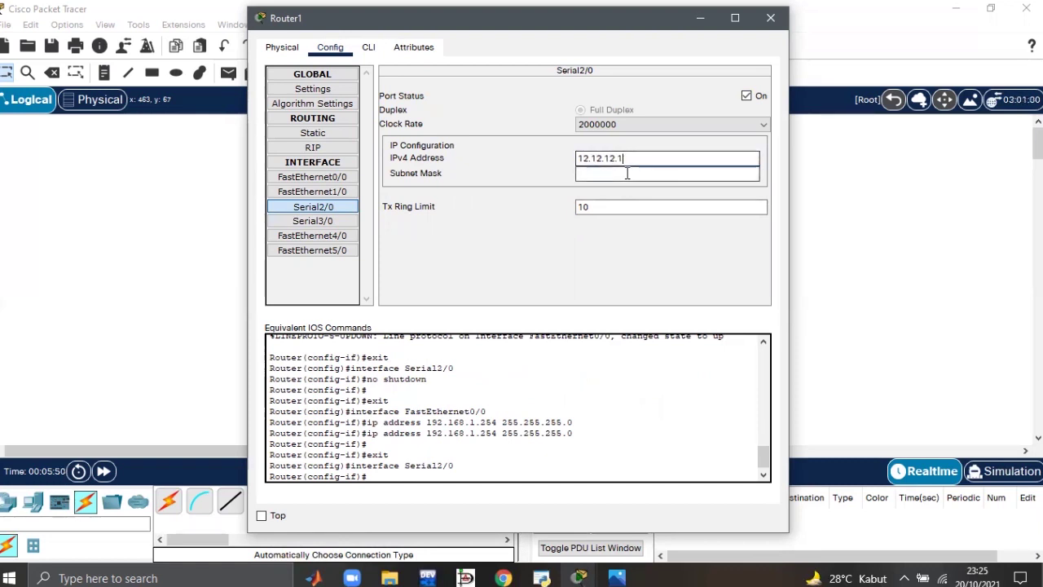
pyautogui.moveTo(629, 173); pyautogui.dragTo(598, 173)
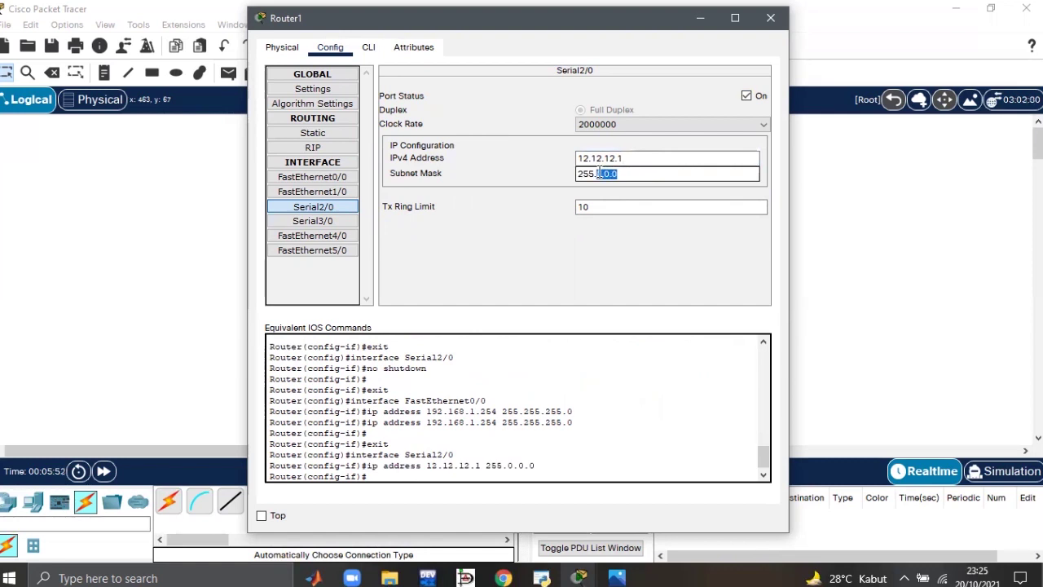
pyautogui.press('BackSpace')
pyautogui.write('255.255.0')
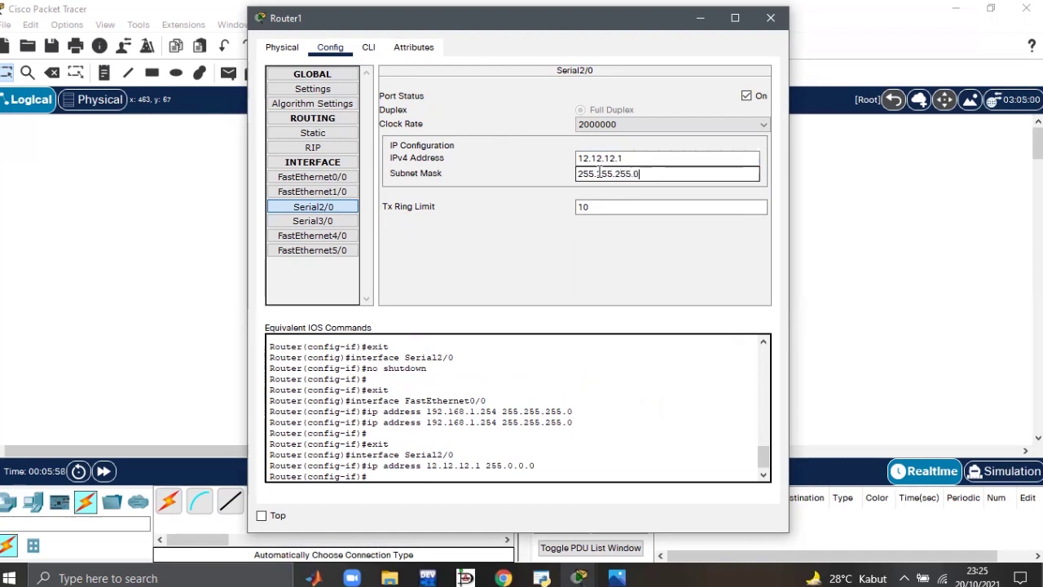
pyautogui.click(770, 17)
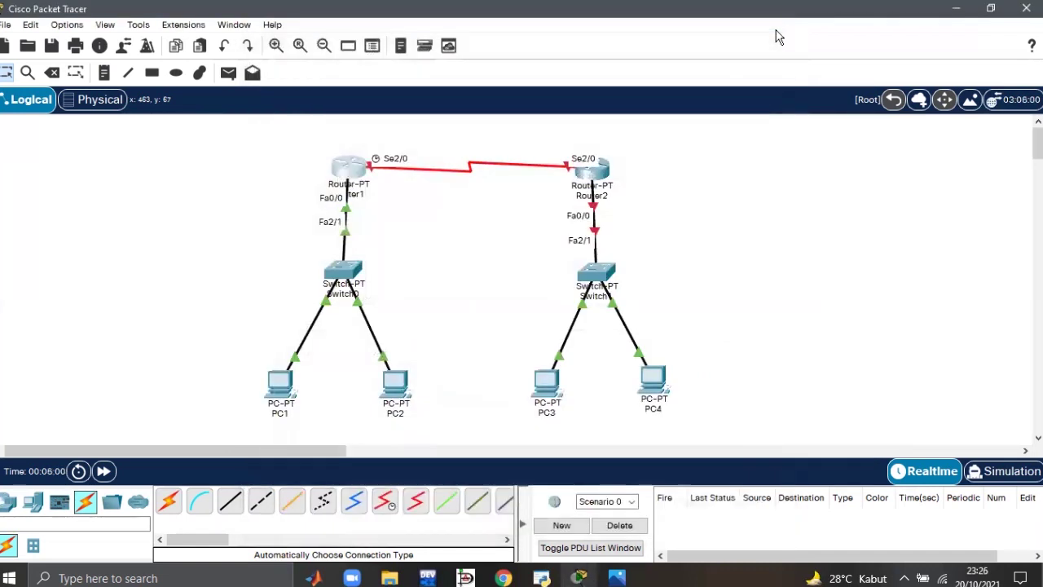
# Step: Turn on the FastEthernet0/0 and Serial2/0 ports in Router2's interface configuration
pyautogui.click(592, 172)
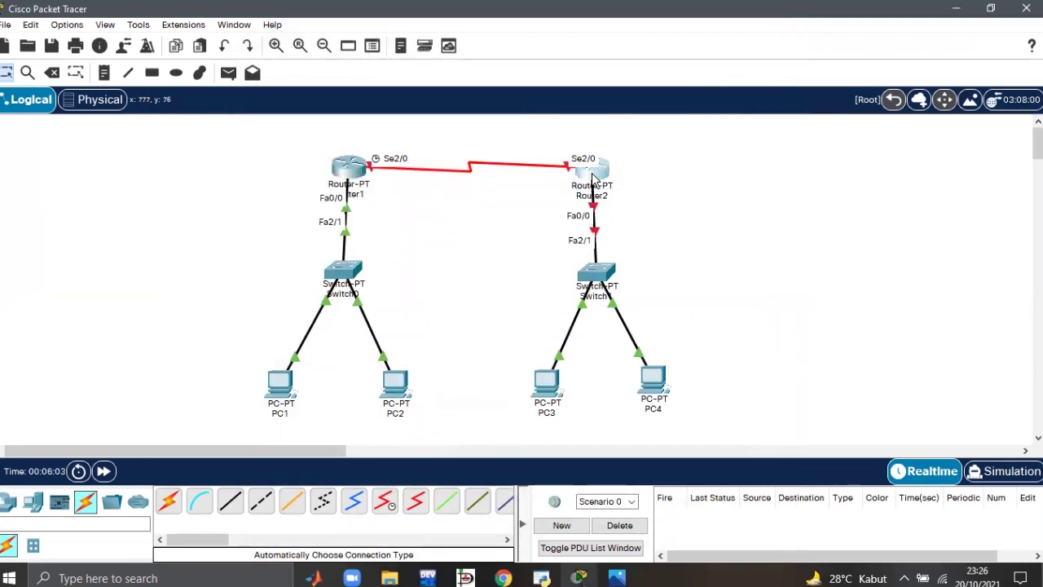
pyautogui.click(334, 45)
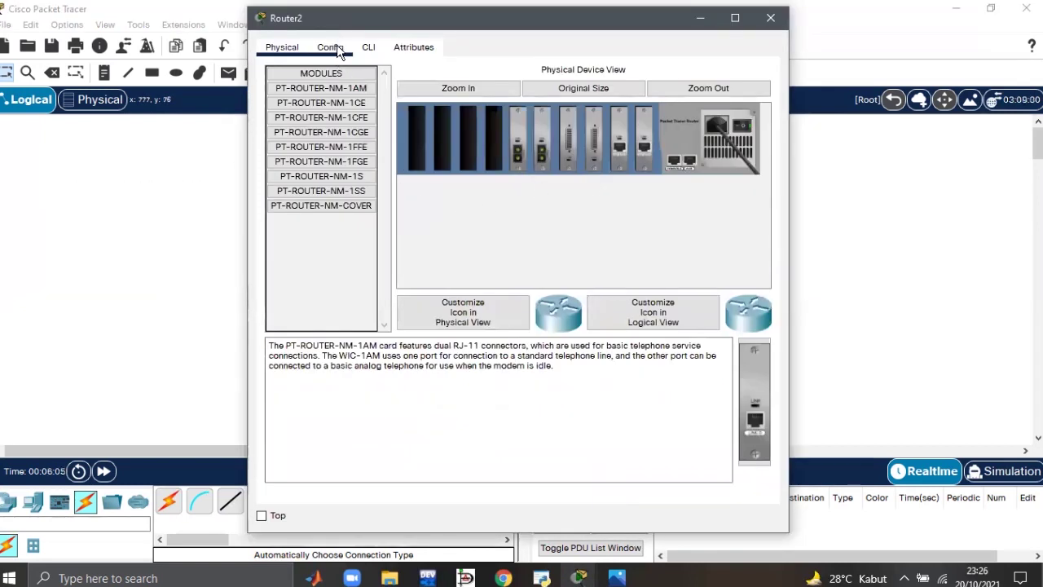
pyautogui.click(336, 177)
pyautogui.click(746, 96)
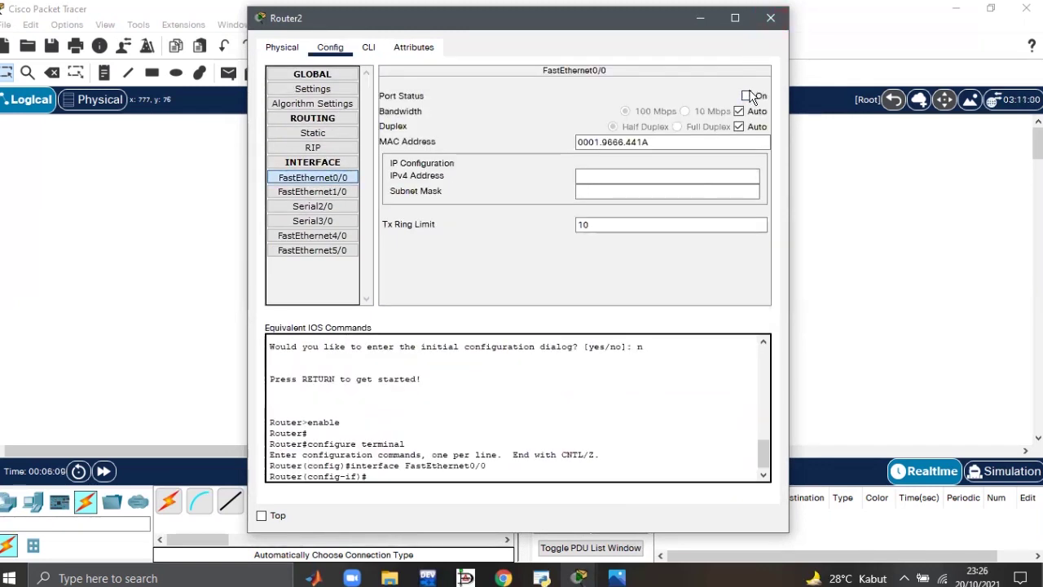
pyautogui.click(326, 207)
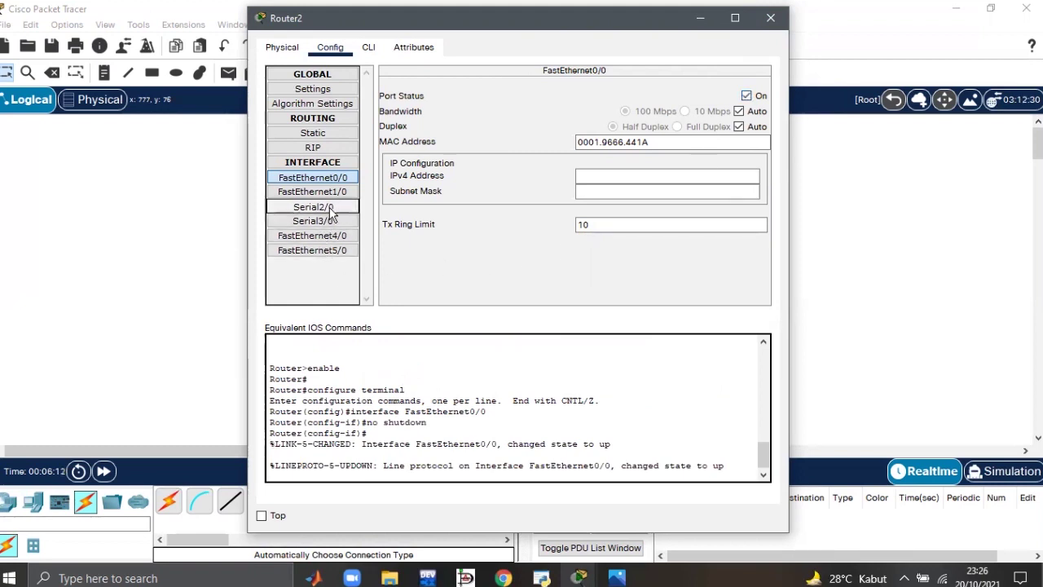
pyautogui.click(746, 97)
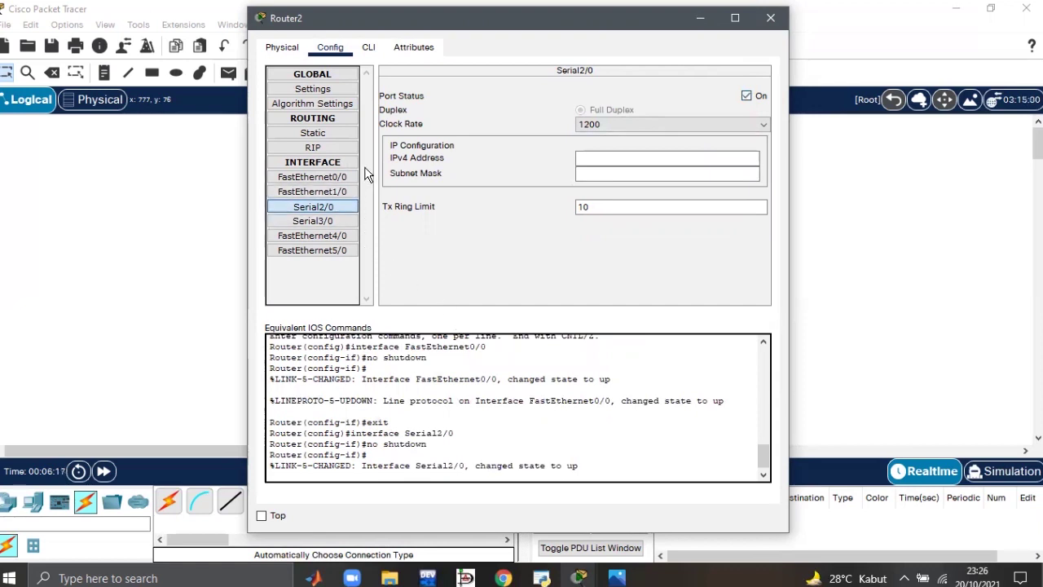
# Step: Assign IPv4 address 192.168.2.254 with subnet mask 255.255.255.0 to Router2's FastEthernet0/0 interface
pyautogui.click(342, 177)
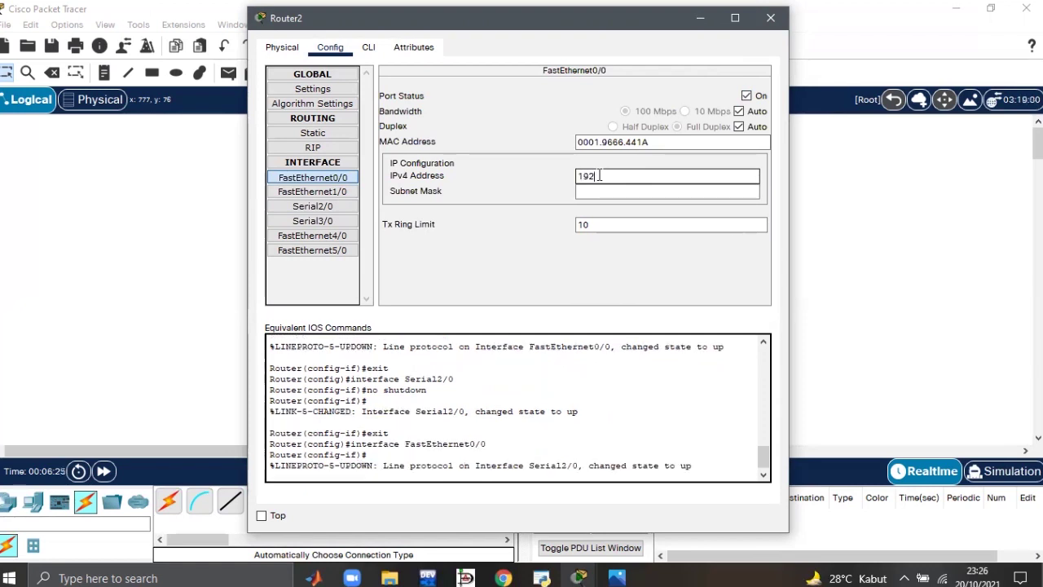
pyautogui.write('2.254')
pyautogui.press('Tab')
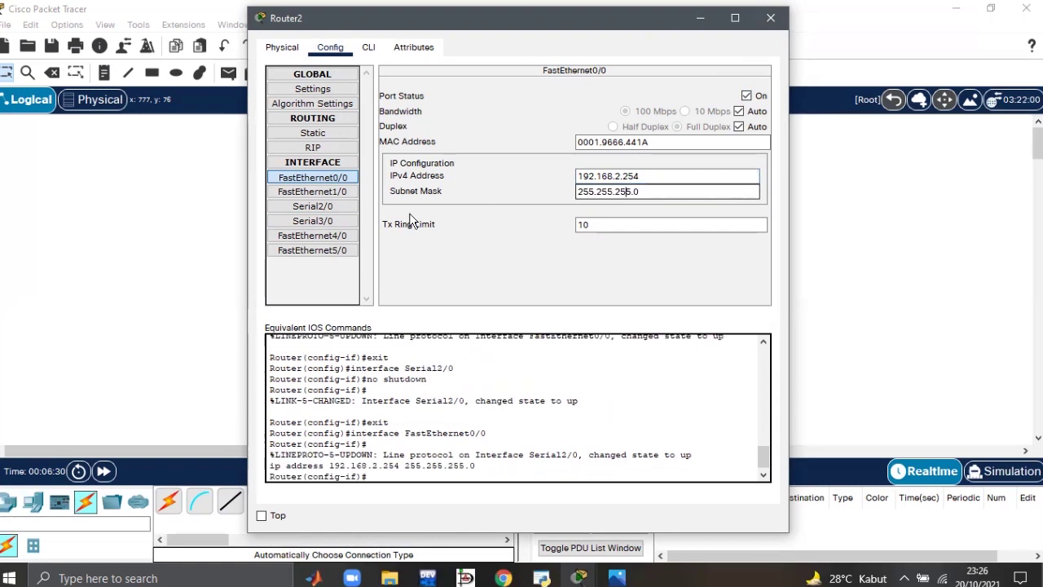
# Step: Assign IPv4 address 12.12.12.2 with subnet mask 255.255.255.0 to Router2's Serial2/0 interface and close its configuration window
pyautogui.click(338, 207)
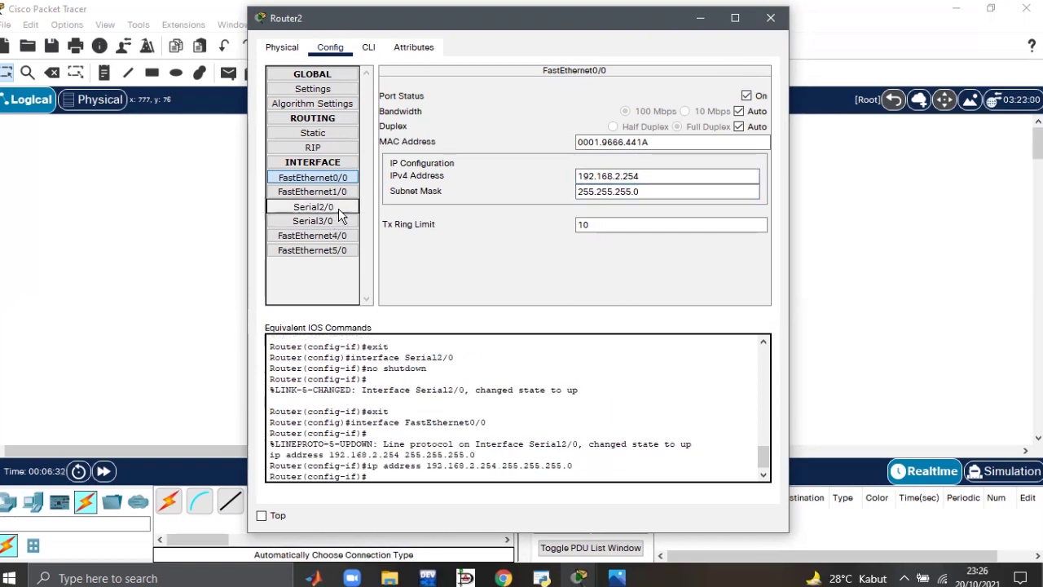
pyautogui.click(609, 158)
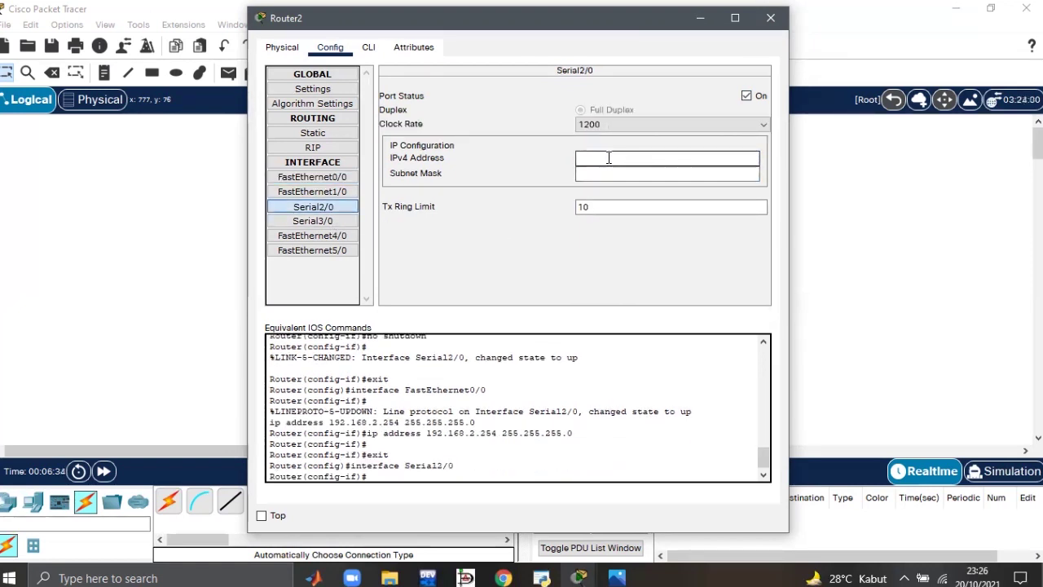
pyautogui.write('12.1')
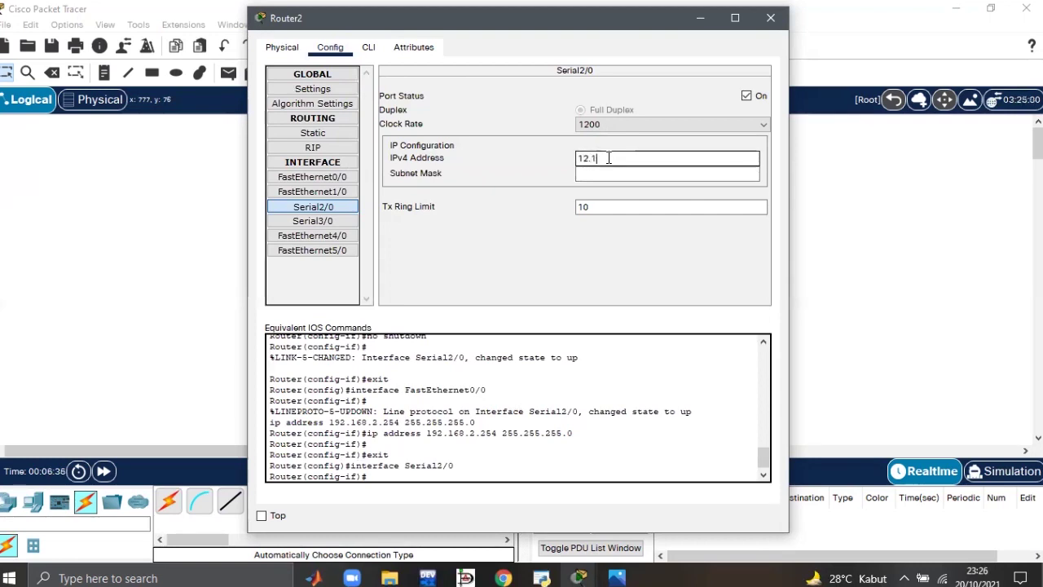
pyautogui.write('2.12.2')
pyautogui.click(619, 174)
pyautogui.moveTo(618, 173); pyautogui.dragTo(597, 173)
pyautogui.press('BackSpace')
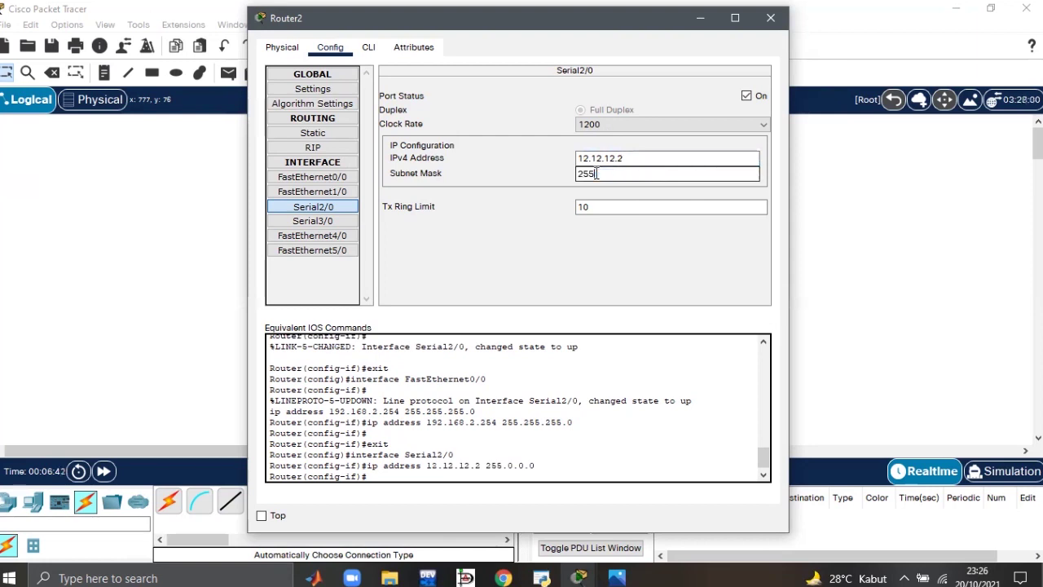
pyautogui.write('.255.255.0')
pyautogui.click(842, 33)
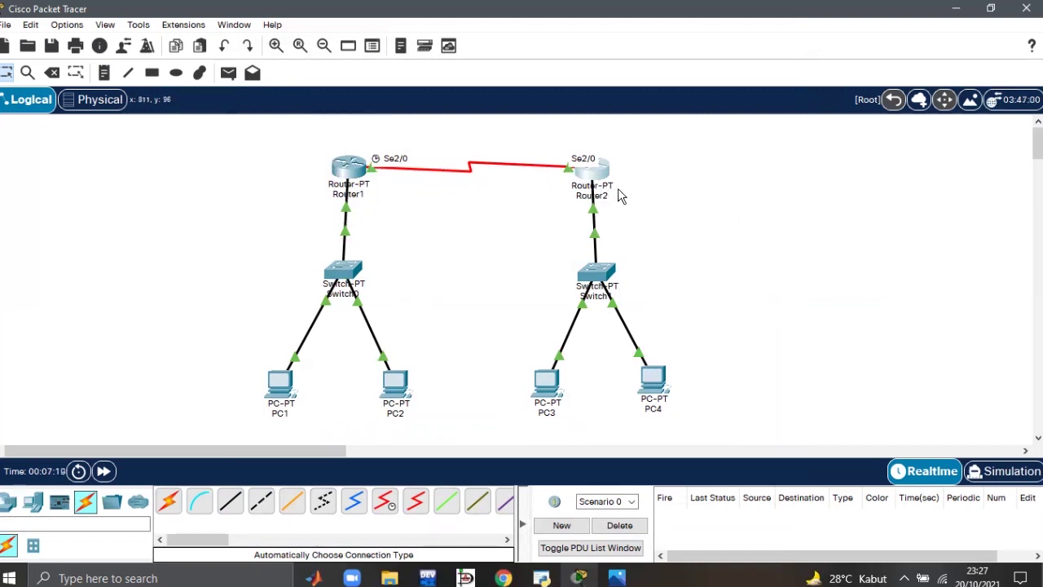
# Step: Enter network 192.168.2.0 with mask 255.255.255.0 as the destination of a new static route on Router1
pyautogui.moveTo(350, 173)
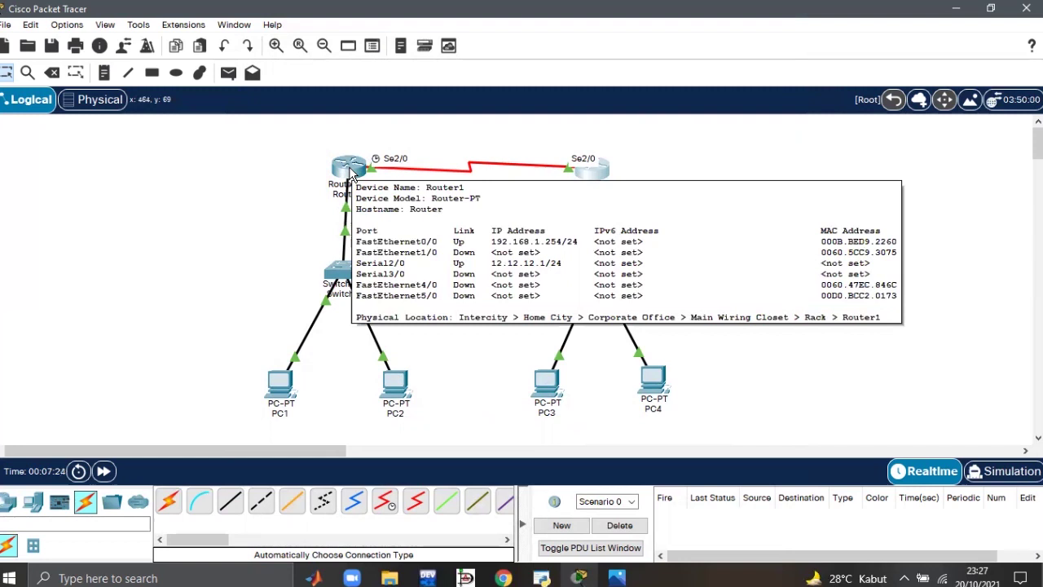
pyautogui.click(350, 172)
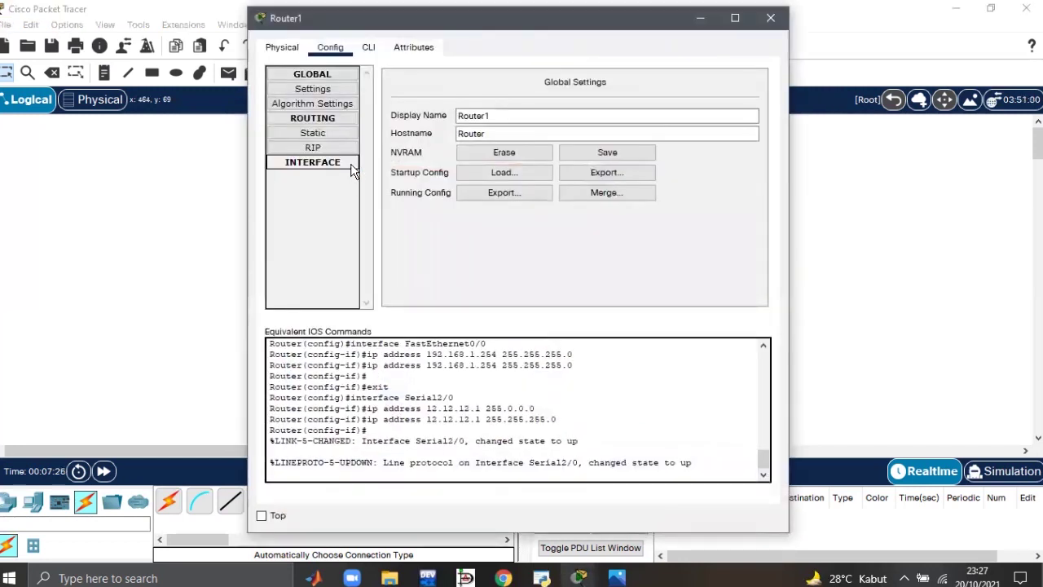
pyautogui.click(350, 164)
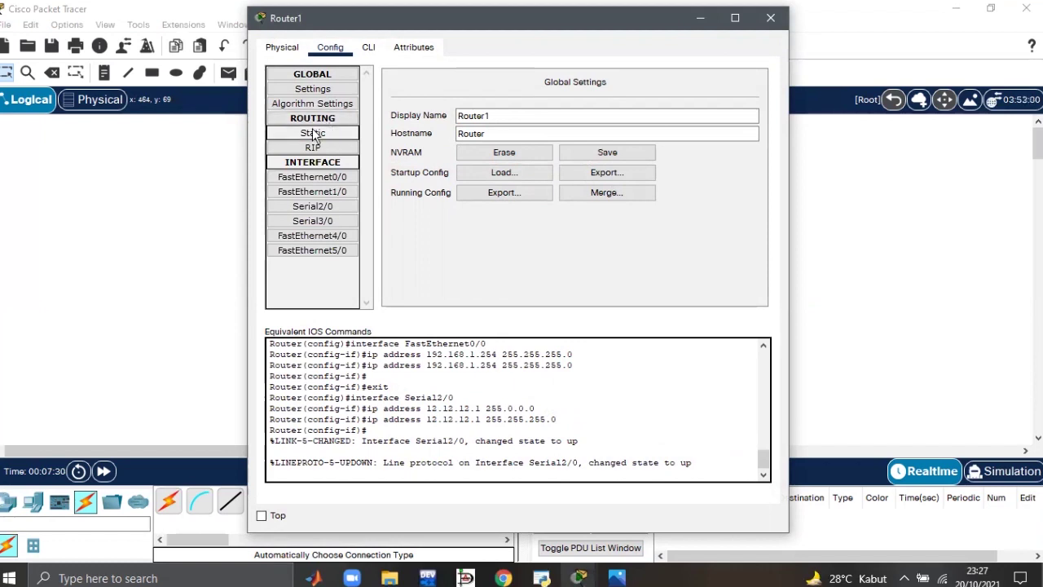
pyautogui.click(325, 132)
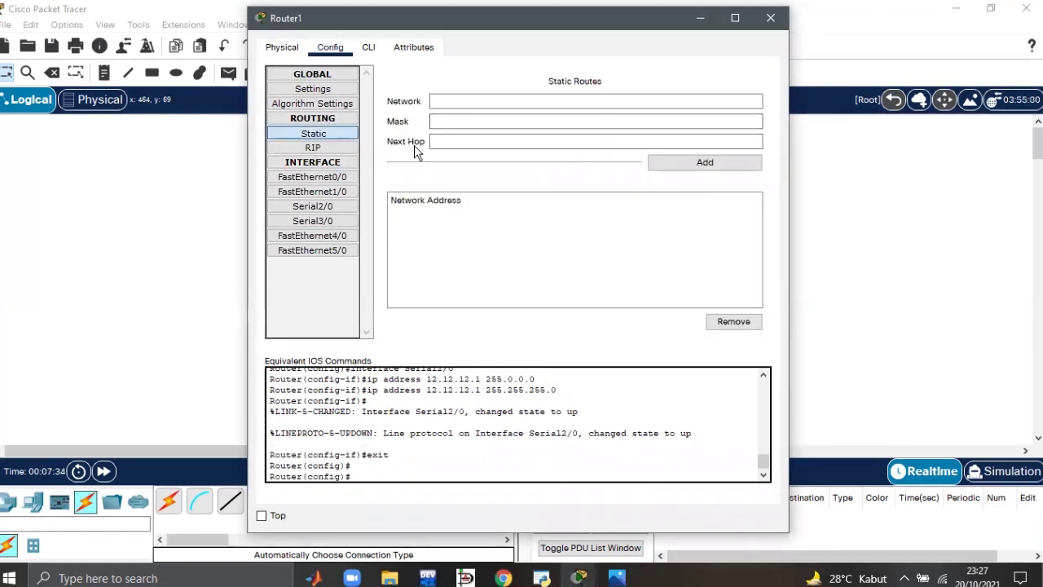
pyautogui.click(474, 102)
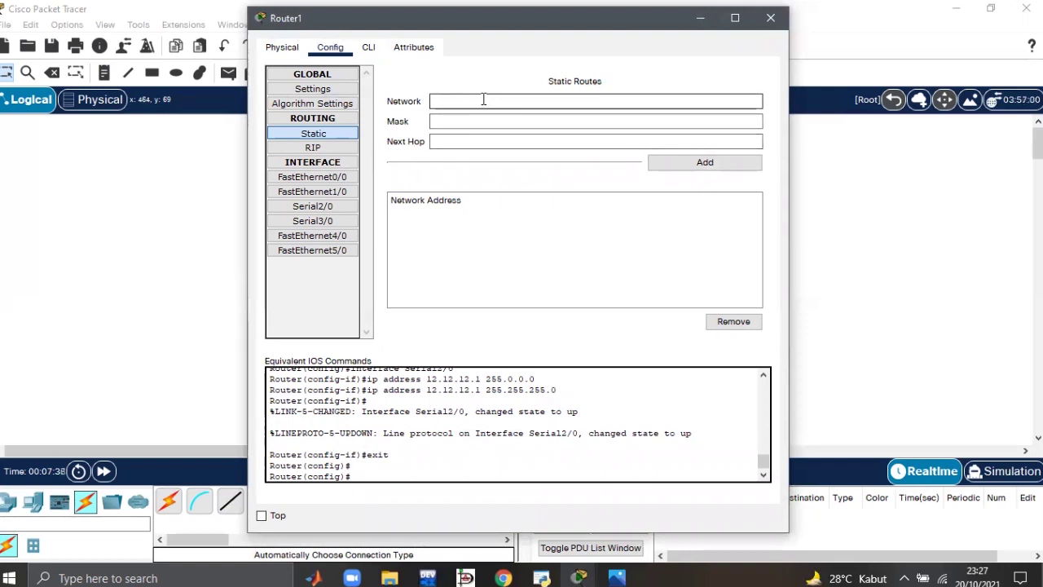
pyautogui.write('192.168.2.0')
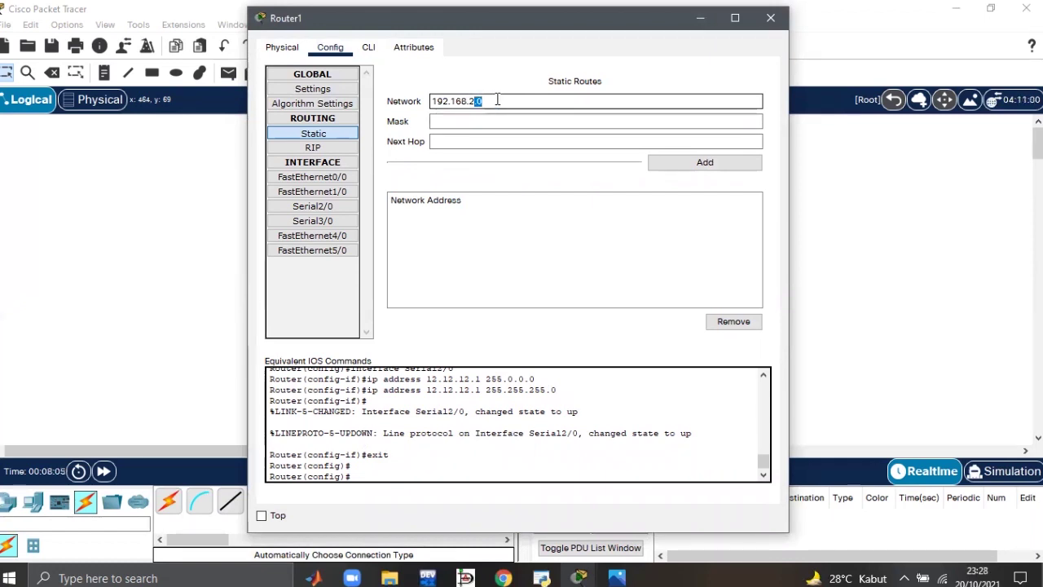
pyautogui.doubleClick(479, 101)
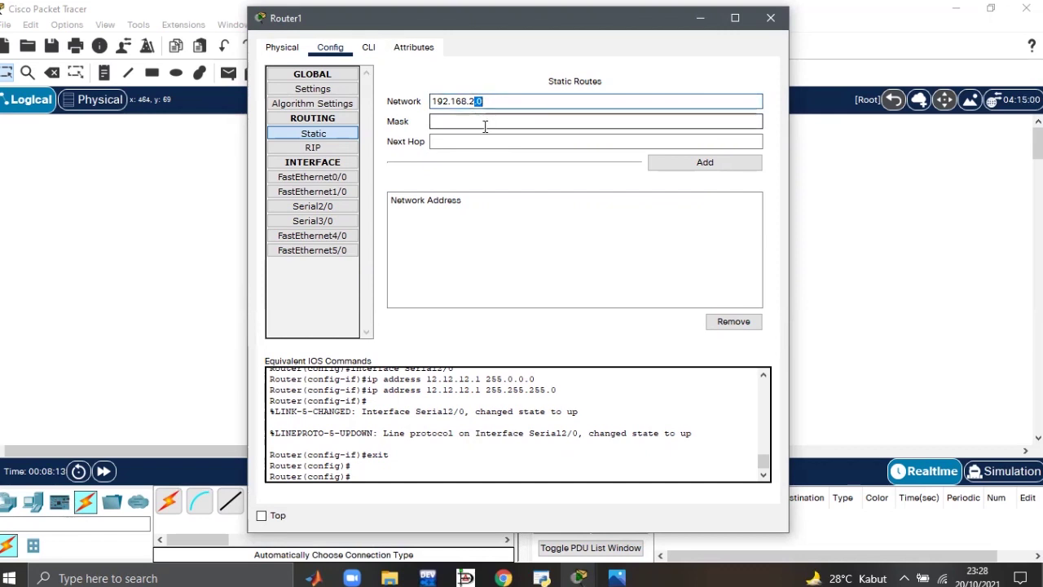
pyautogui.click(482, 120)
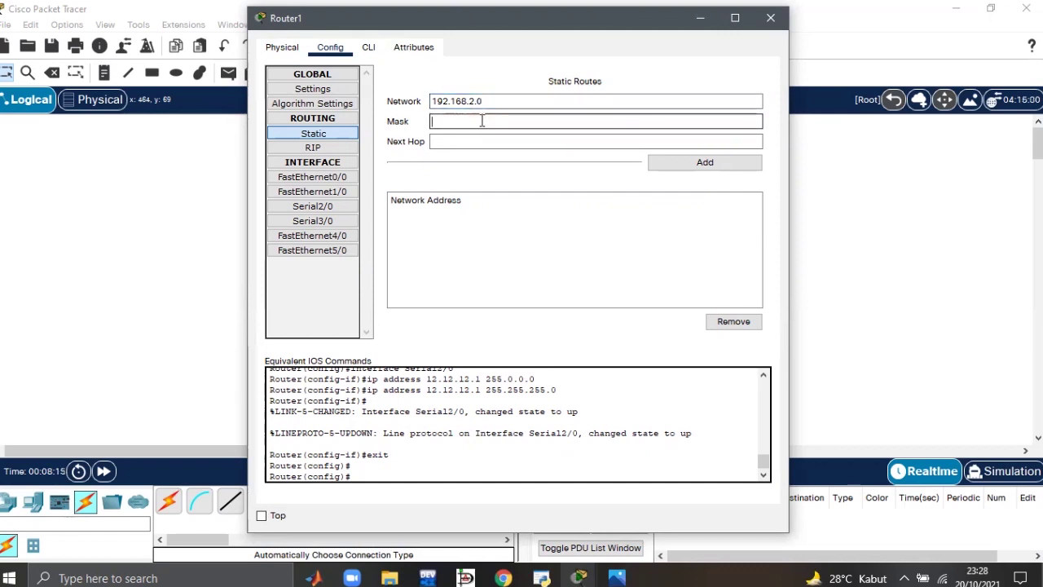
pyautogui.write('255.255.255.0')
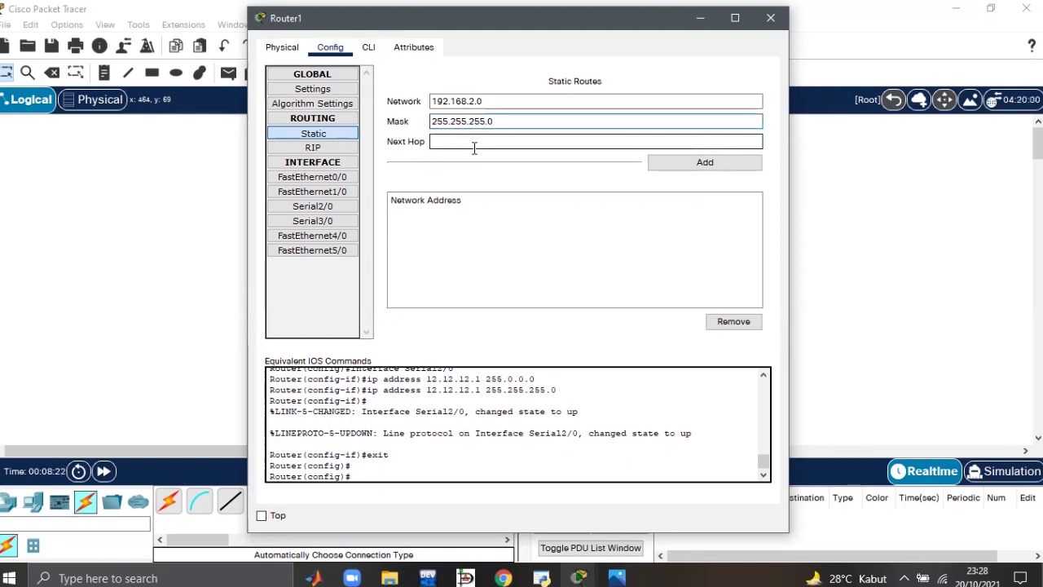
# Step: Set the static route's next hop to 12.12.12.2, add the route to Router1 and close its configuration window
pyautogui.click(473, 147)
pyautogui.write('12.12')
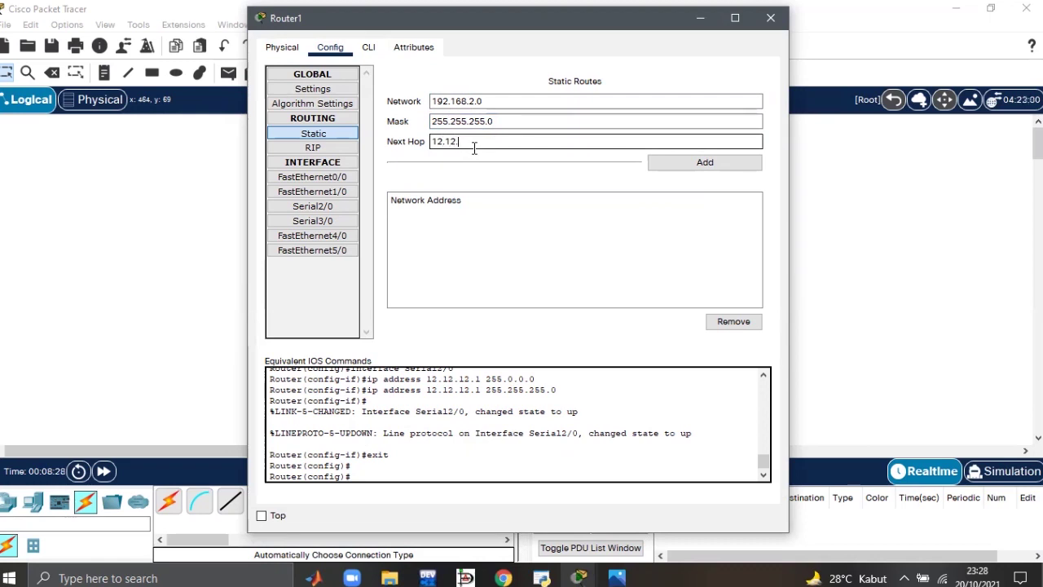
pyautogui.write('.12.')
pyautogui.click(664, 163)
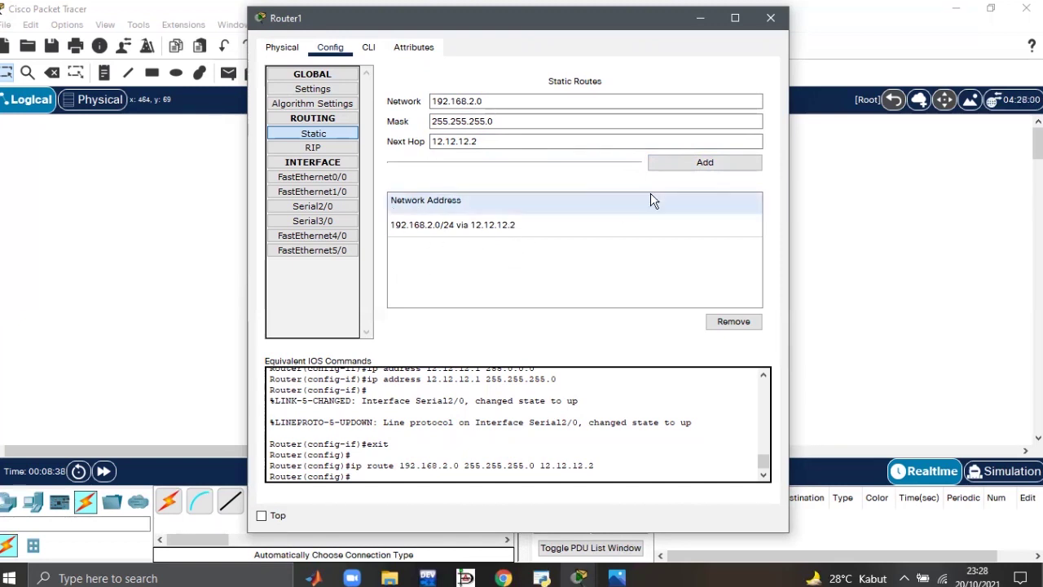
pyautogui.click(784, 26)
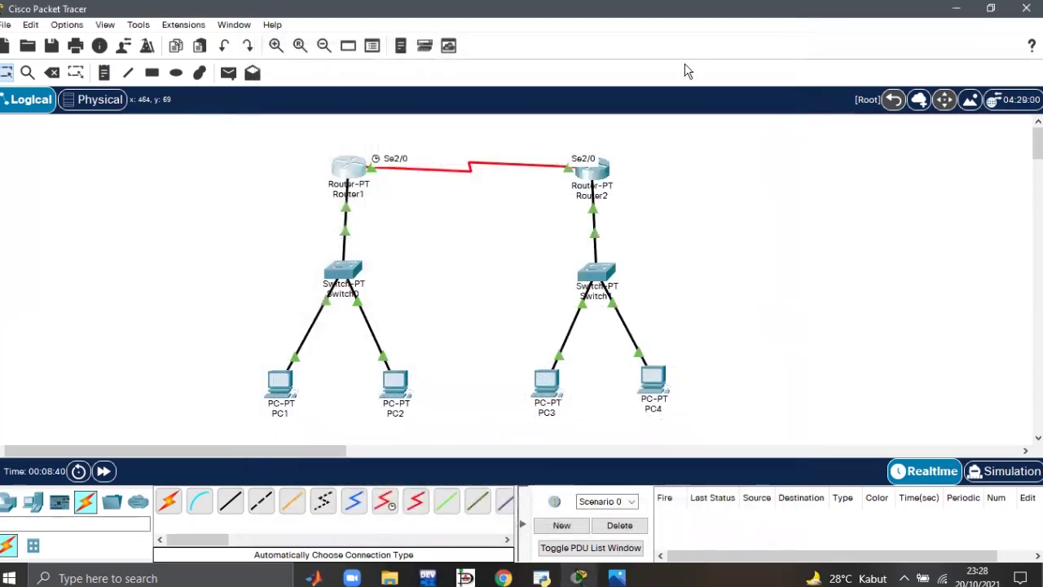
# Step: Enter network 192.168.1.0 with mask 255.255.255.0 as the destination of a new static route on Router2
pyautogui.click(585, 172)
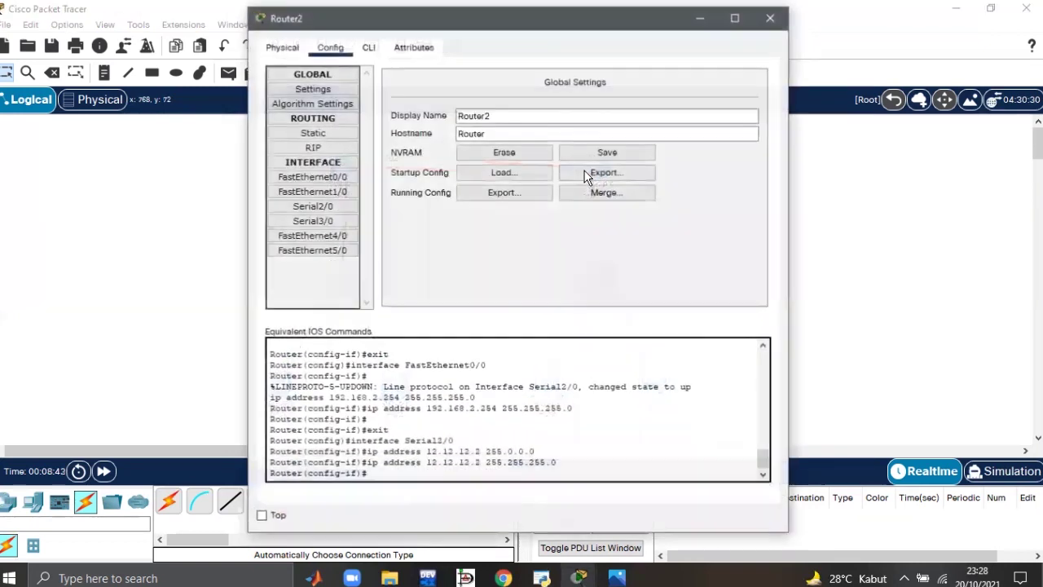
pyautogui.click(349, 134)
pyautogui.click(456, 99)
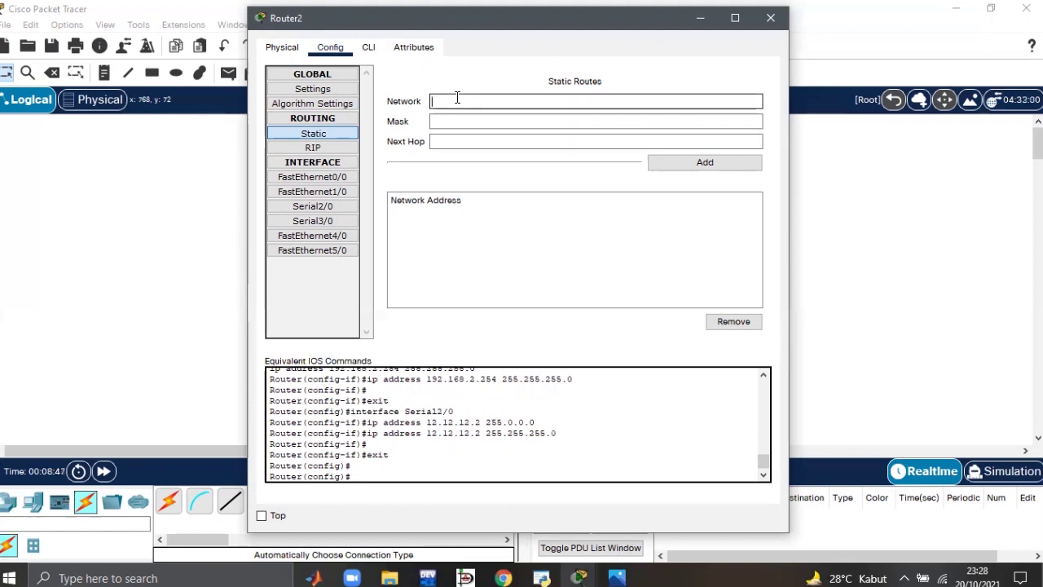
pyautogui.write('192.168.1.0')
pyautogui.click(468, 120)
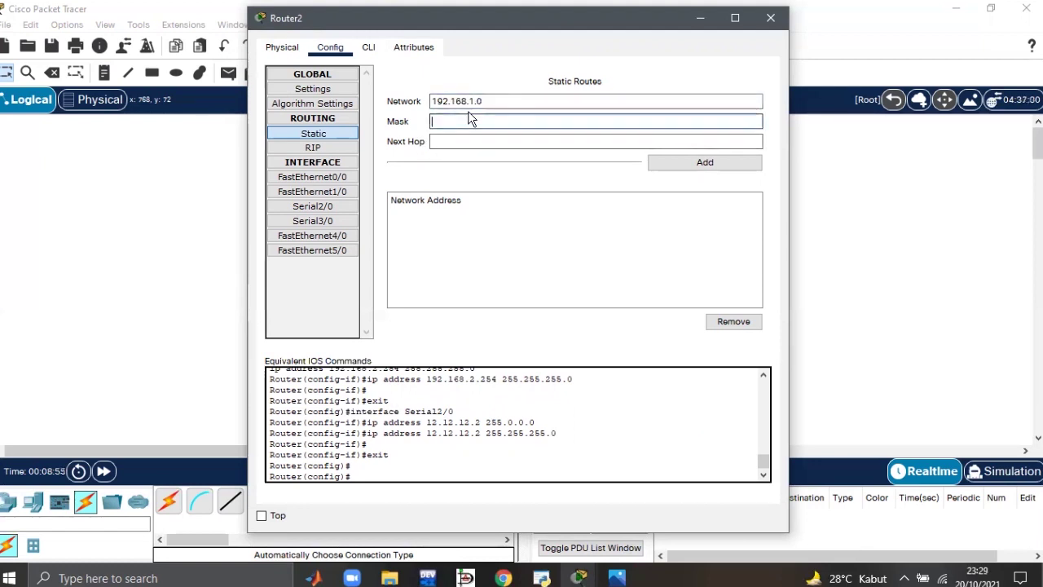
pyautogui.write('255.')
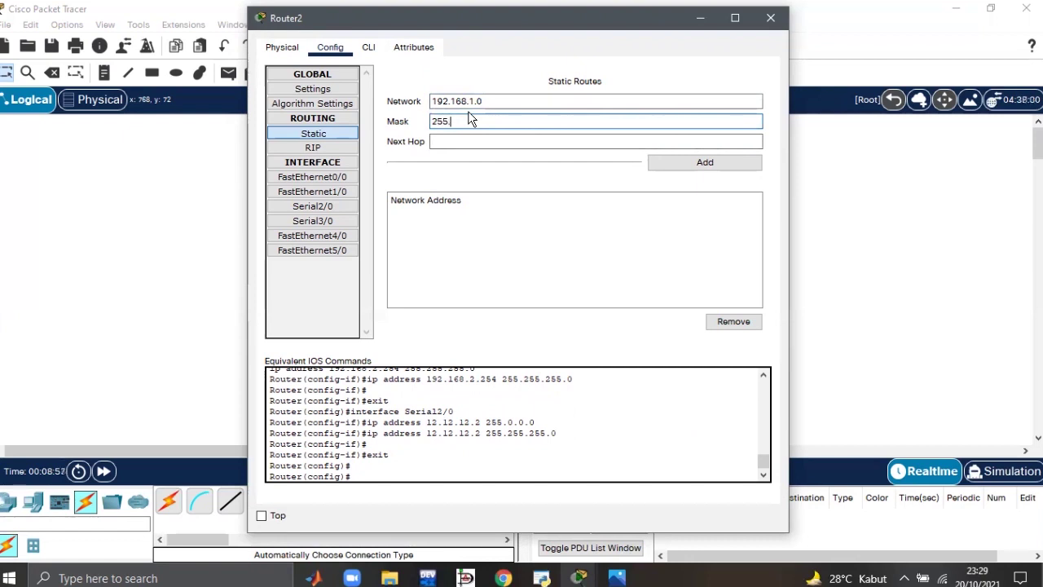
pyautogui.write('255.255.0')
# Step: Set the route's next hop to 12.12.12.1, add the route to Router2 and close its configuration window
pyautogui.click(488, 141)
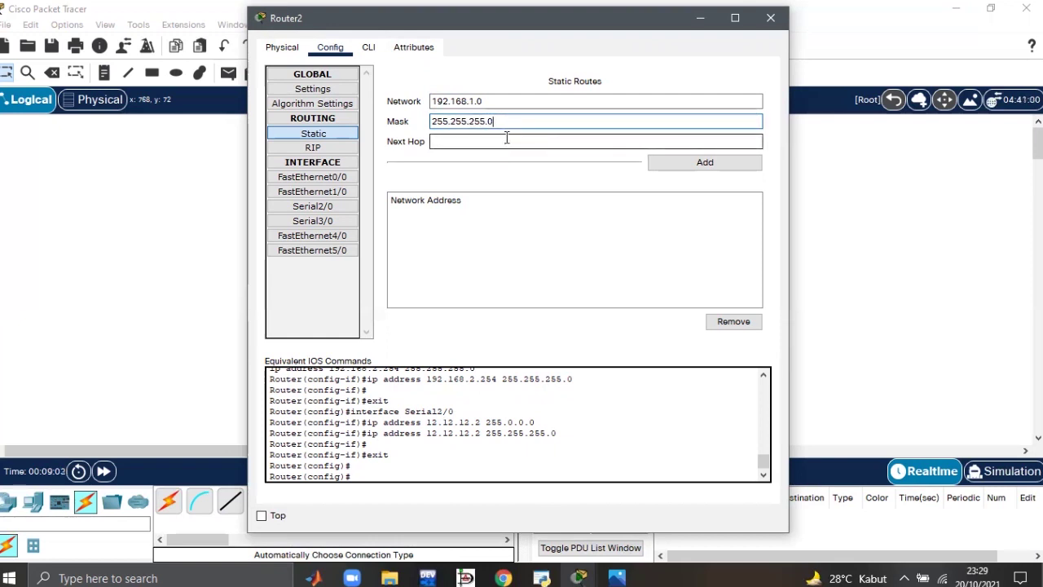
pyautogui.write('12.')
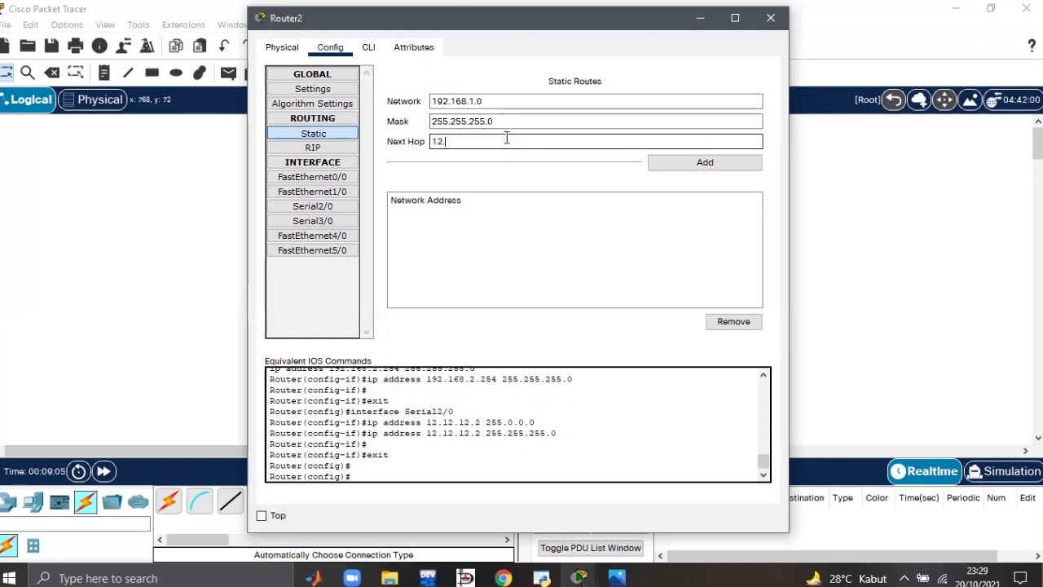
pyautogui.write('12.12.1')
pyautogui.click(678, 161)
pyautogui.click(769, 18)
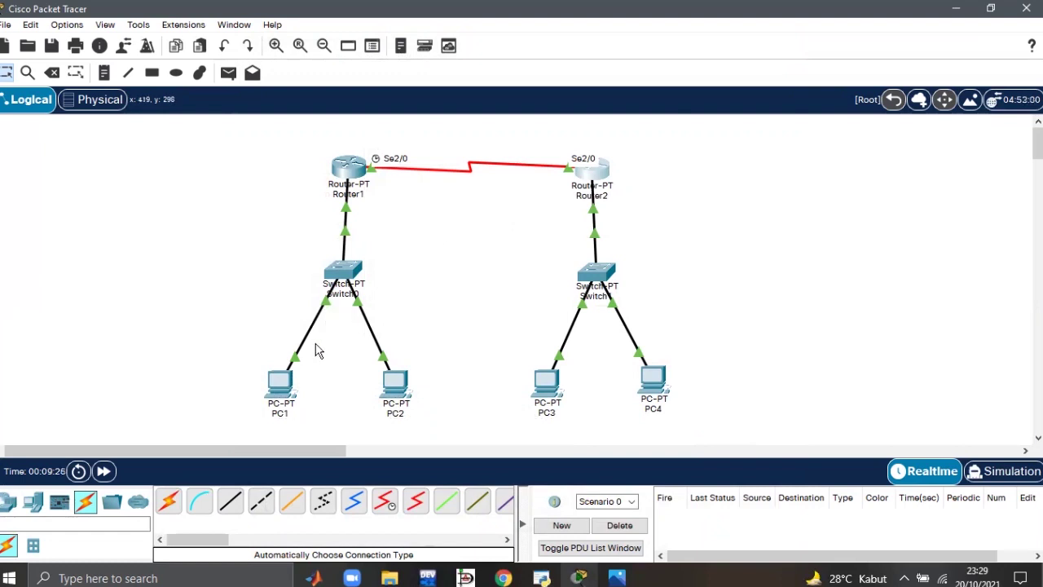
# Step: Ping 192.168.2.3 from PC1's Command Prompt and examine the first response line of the output
pyautogui.click(278, 384)
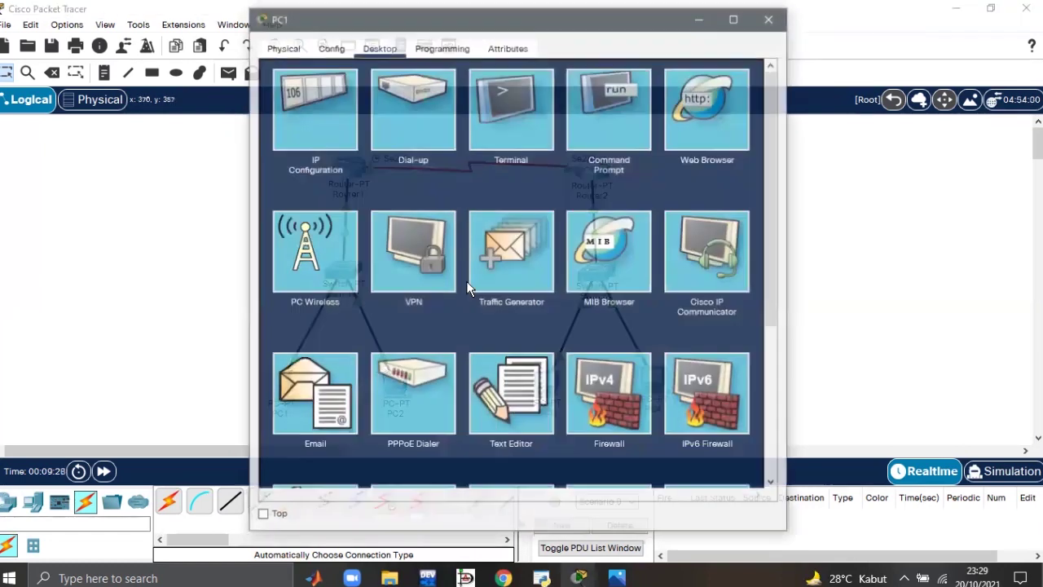
pyautogui.click(610, 97)
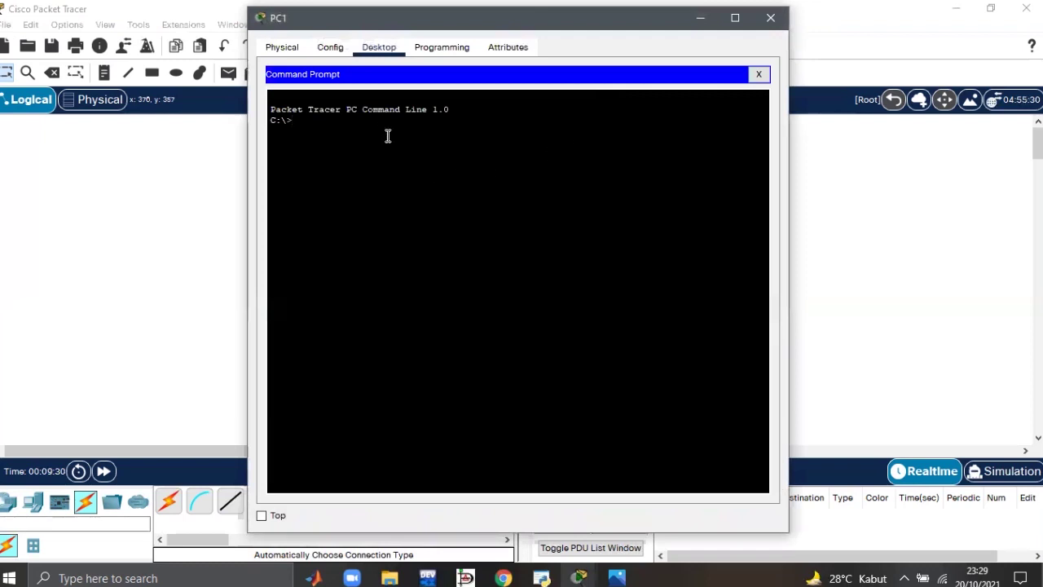
pyautogui.write('ping')
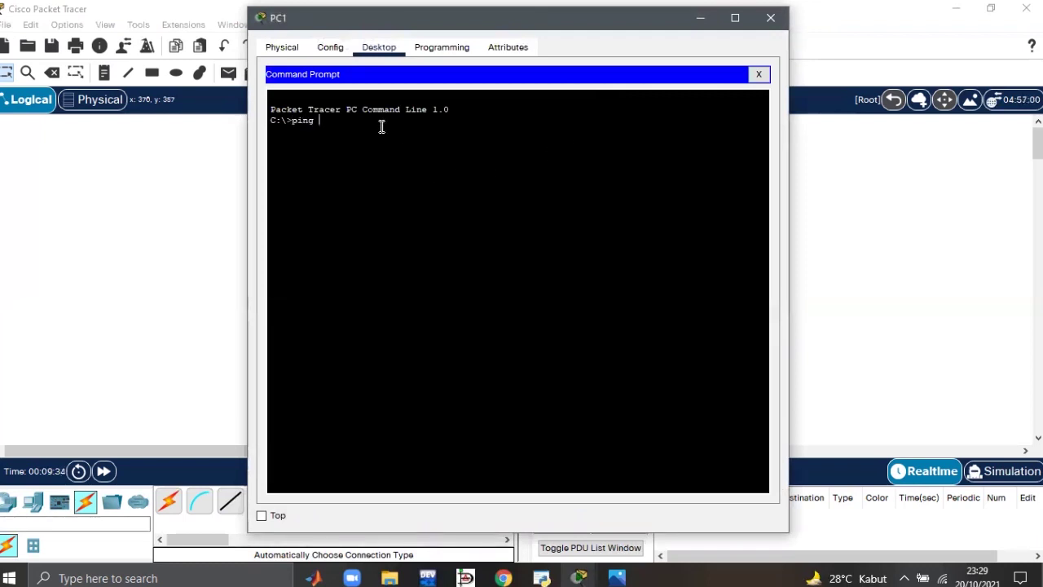
pyautogui.write(' 192.168.2.3')
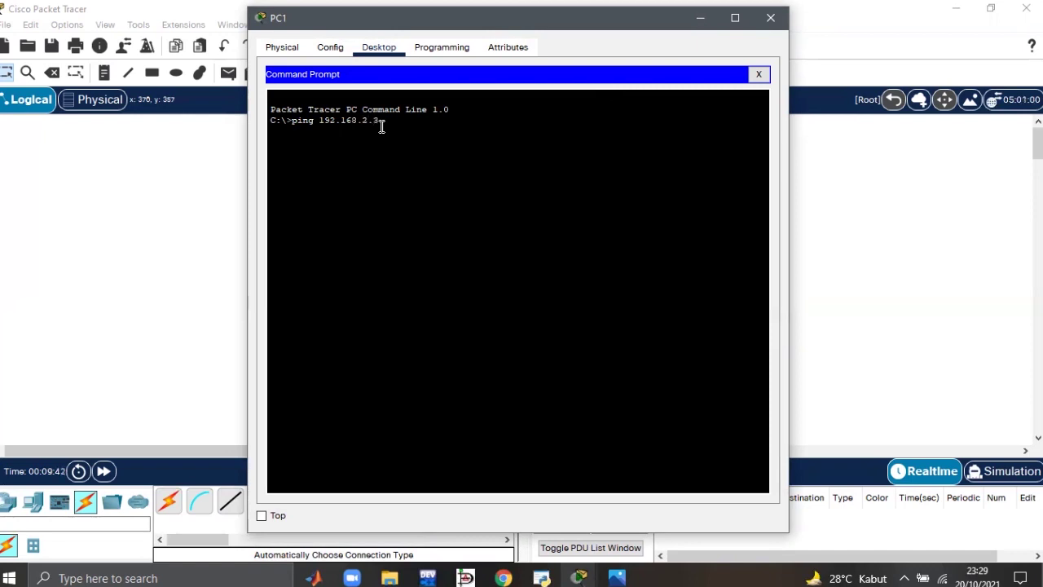
pyautogui.press('Return')
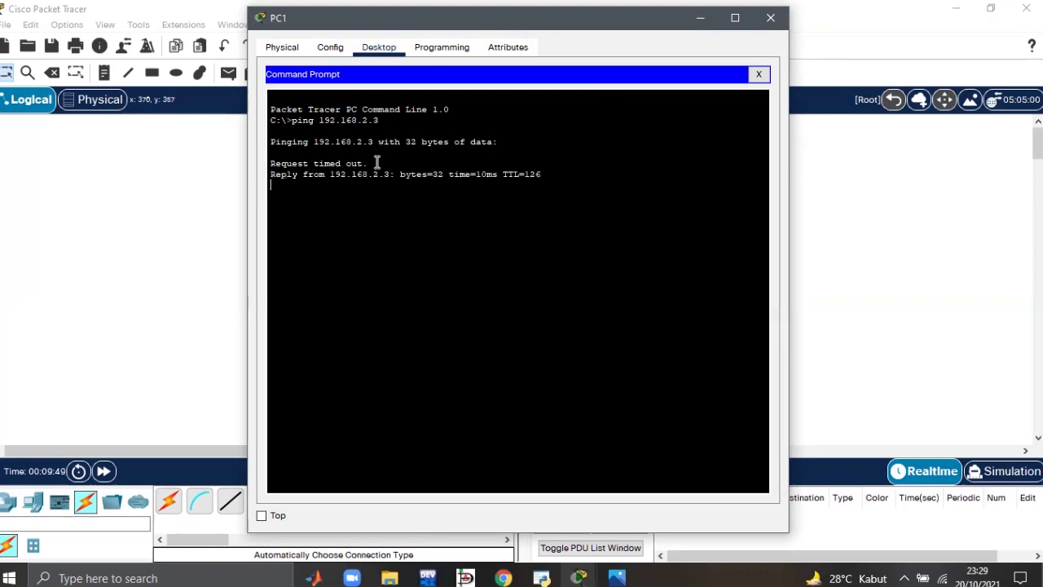
pyautogui.moveTo(377, 162); pyautogui.dragTo(268, 166)
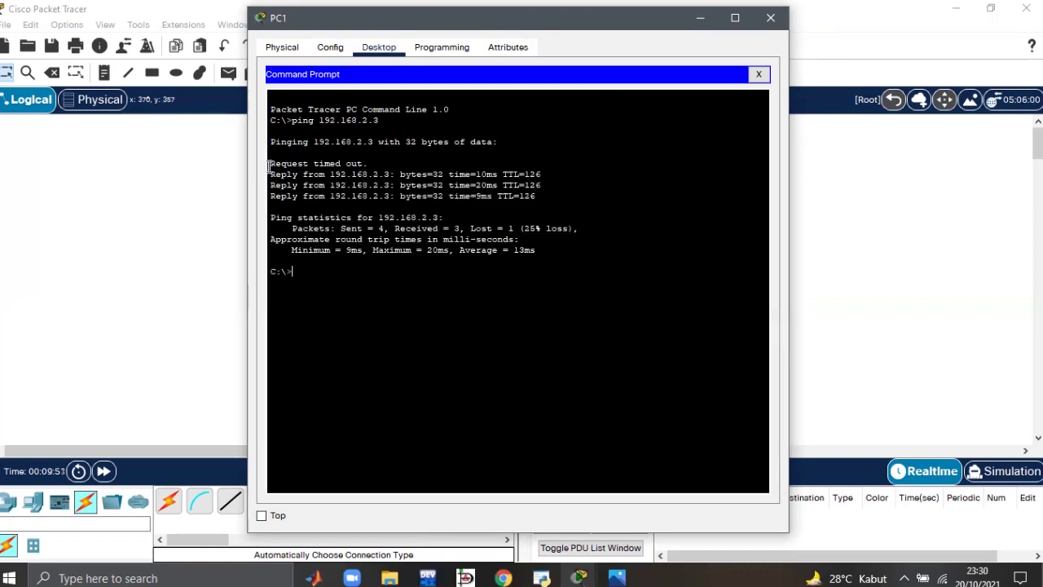
pyautogui.click(375, 165)
pyautogui.keyDown('shift'); pyautogui.click(275, 167); pyautogui.keyUp('shift')
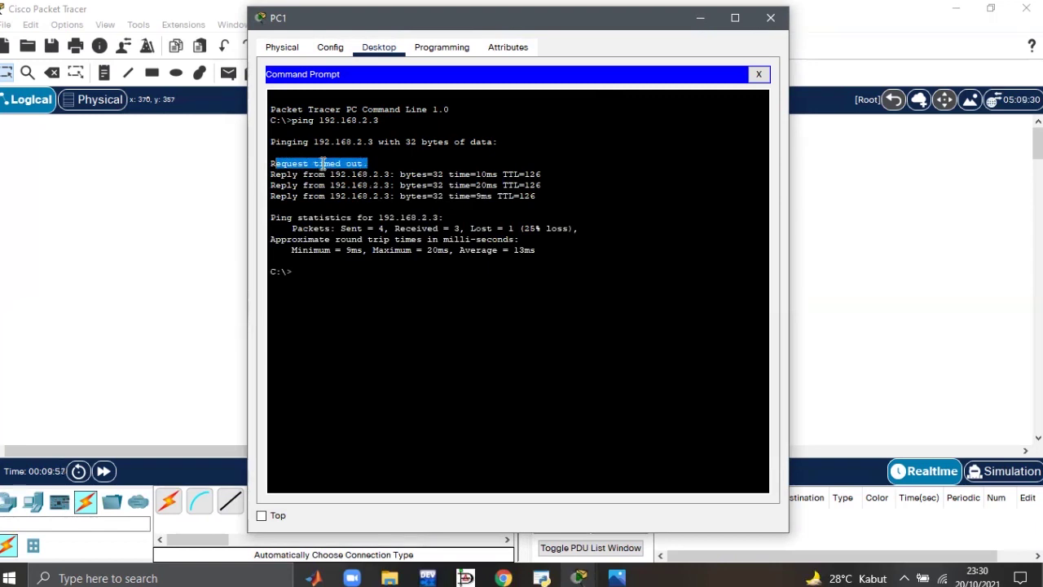
pyautogui.click(367, 164)
pyautogui.moveTo(366, 164); pyautogui.dragTo(269, 163)
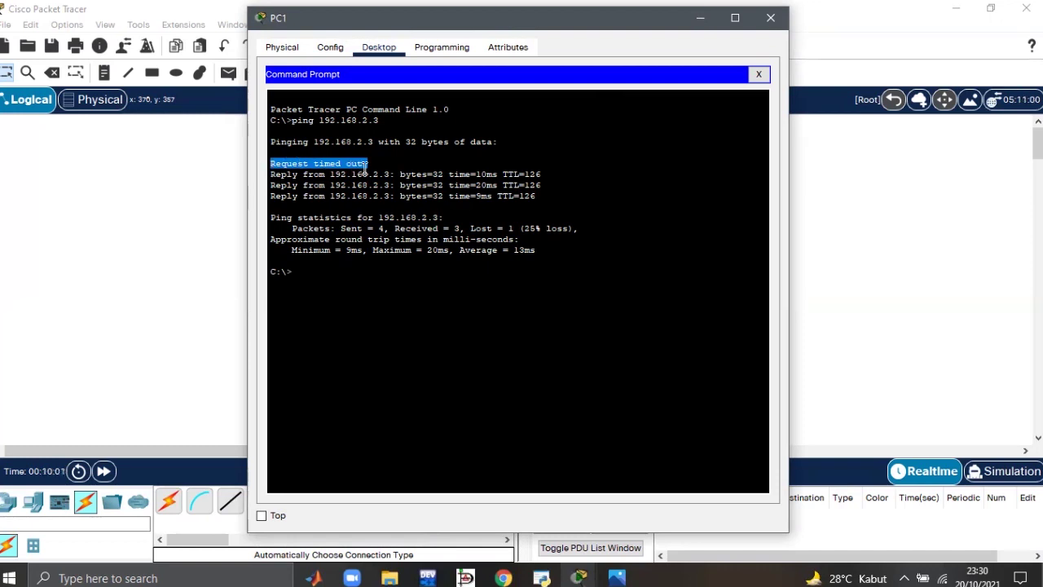
pyautogui.moveTo(370, 164); pyautogui.dragTo(270, 163)
# Step: Ping 192.168.2.4 from PC1 and examine the first response line of that output
pyautogui.click(307, 271)
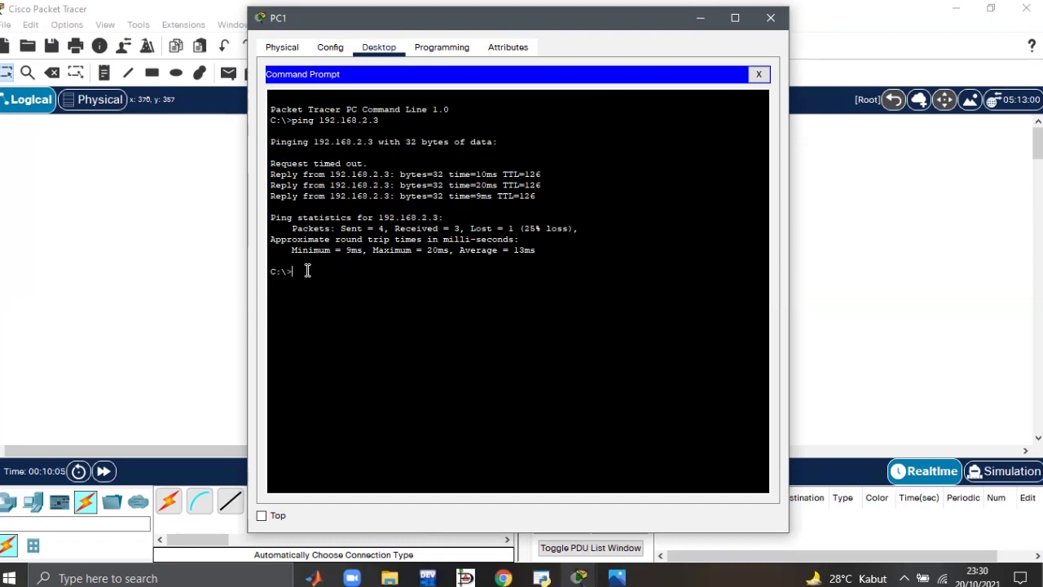
pyautogui.write('ping 192.168.2.4')
pyautogui.press('Return')
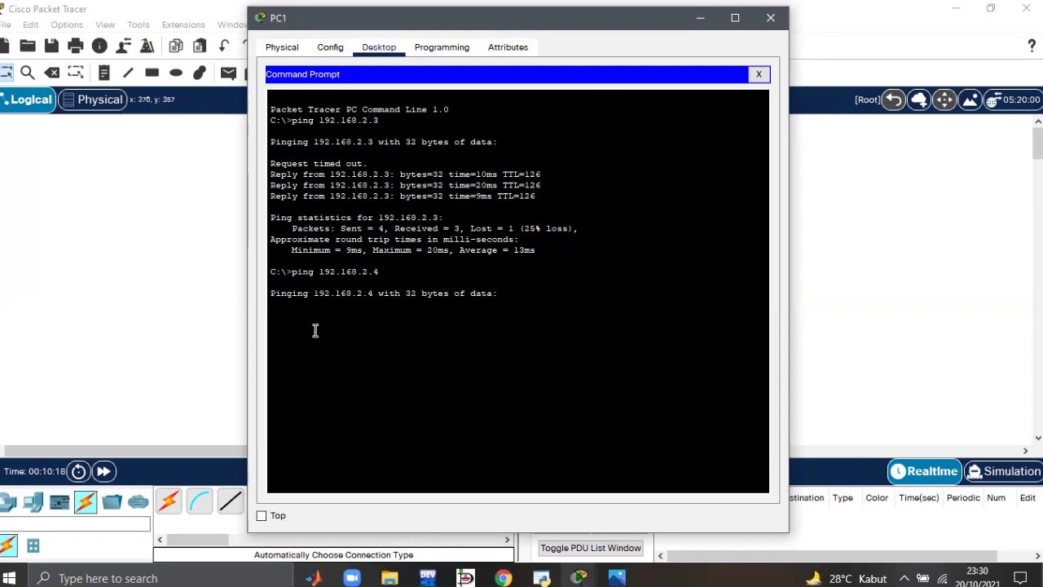
pyautogui.moveTo(368, 316); pyautogui.dragTo(256, 310)
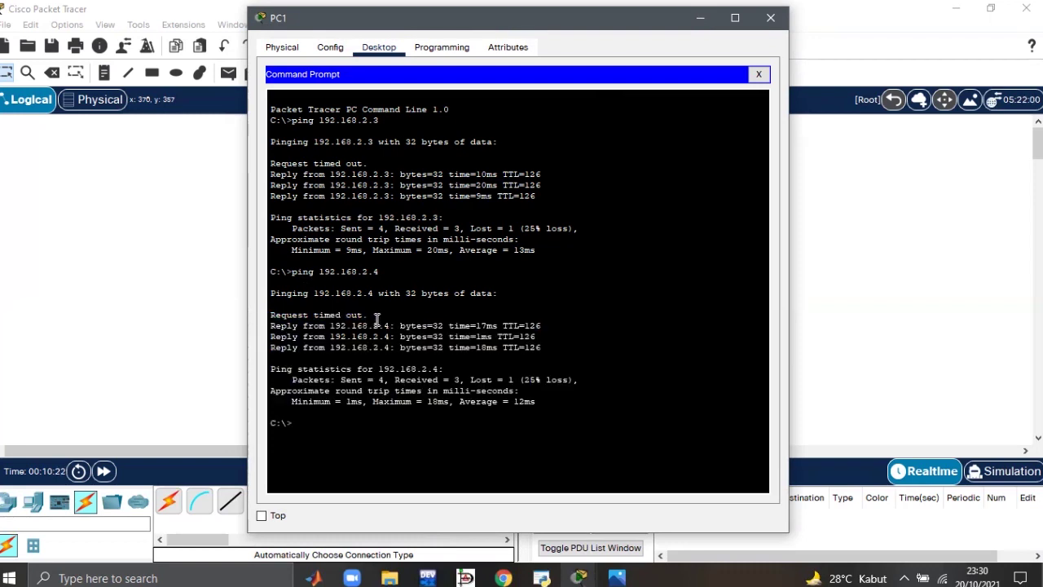
pyautogui.moveTo(371, 317); pyautogui.dragTo(265, 316)
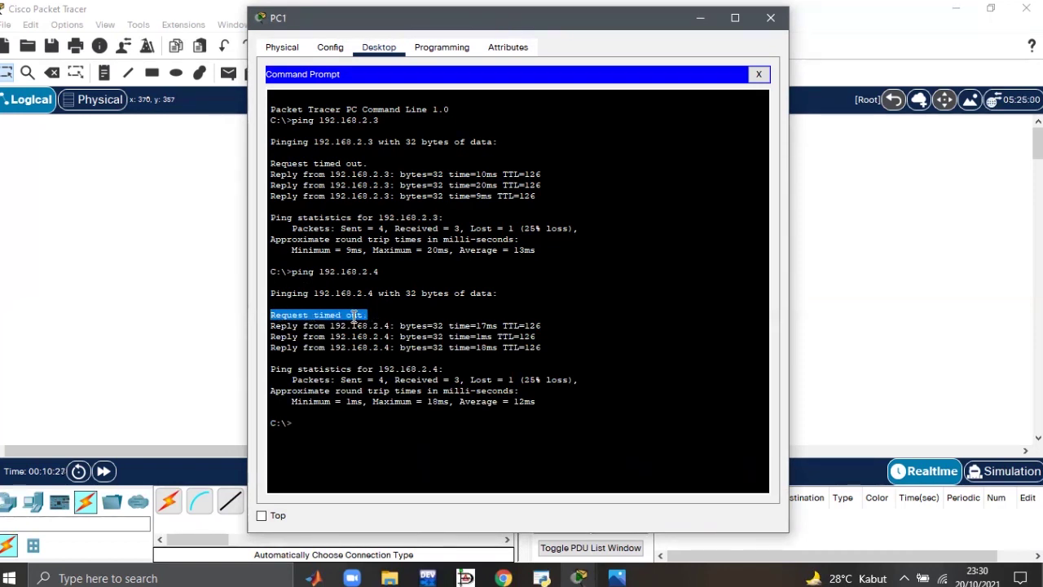
# Step: Trace the route from PC1 to 192.168.2.3 with tracert
pyautogui.click(318, 425)
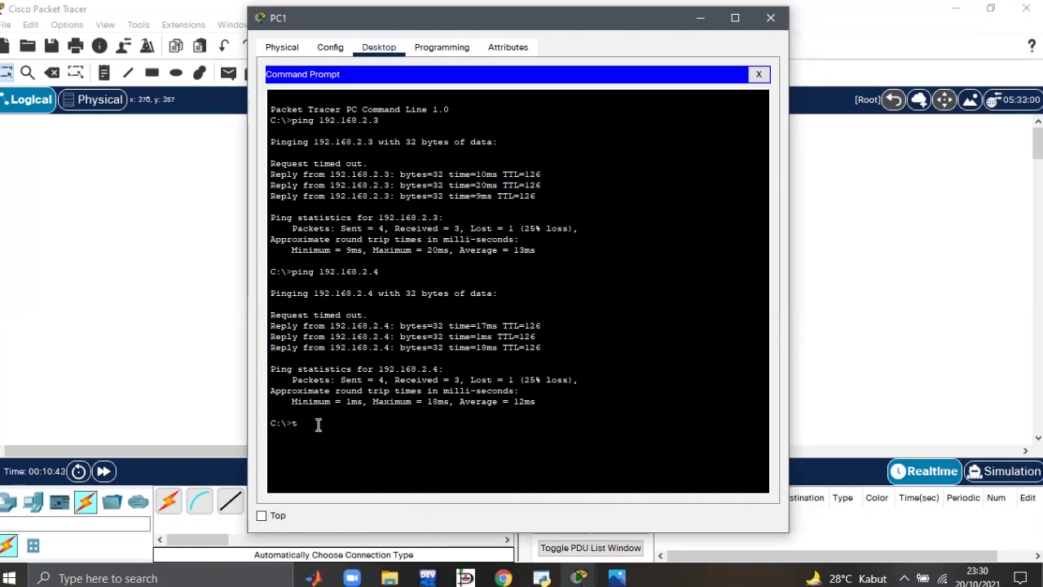
pyautogui.write('tracert 192.168.2.3')
pyautogui.press('Return')
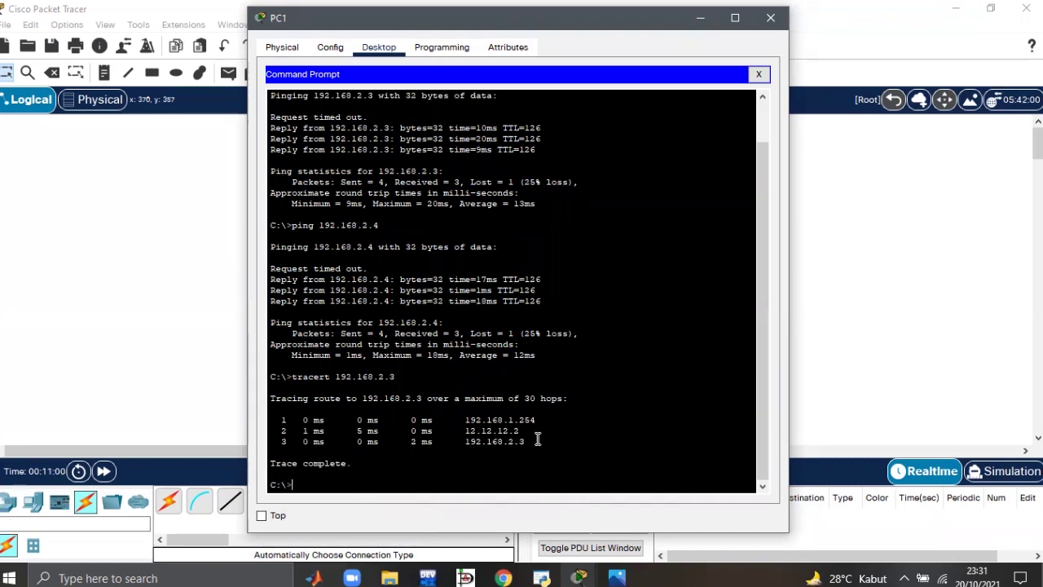
# Step: Examine the address of each hop in the tracert output, then close PC1's window
pyautogui.moveTo(543, 419); pyautogui.dragTo(480, 422)
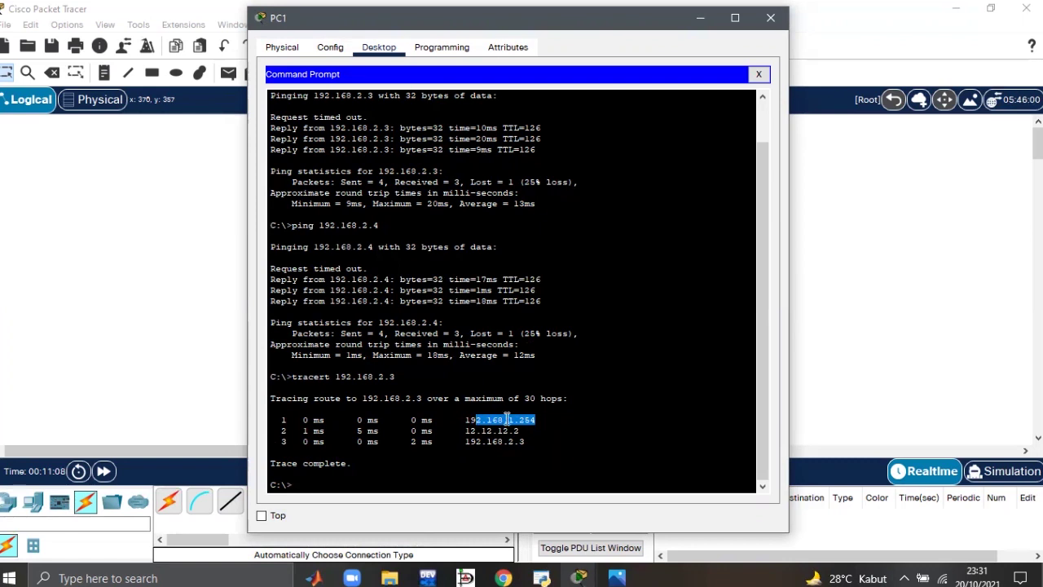
pyautogui.click(502, 417)
pyautogui.moveTo(511, 419); pyautogui.dragTo(536, 419)
pyautogui.click(530, 417)
pyautogui.moveTo(536, 418); pyautogui.dragTo(523, 419)
pyautogui.click(521, 430)
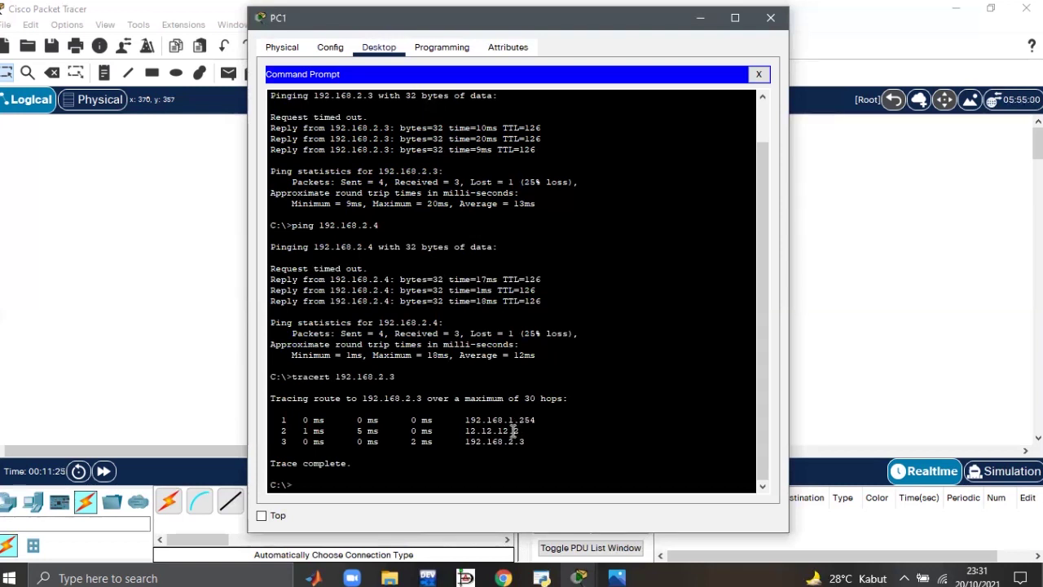
pyautogui.moveTo(514, 431); pyautogui.dragTo(473, 431)
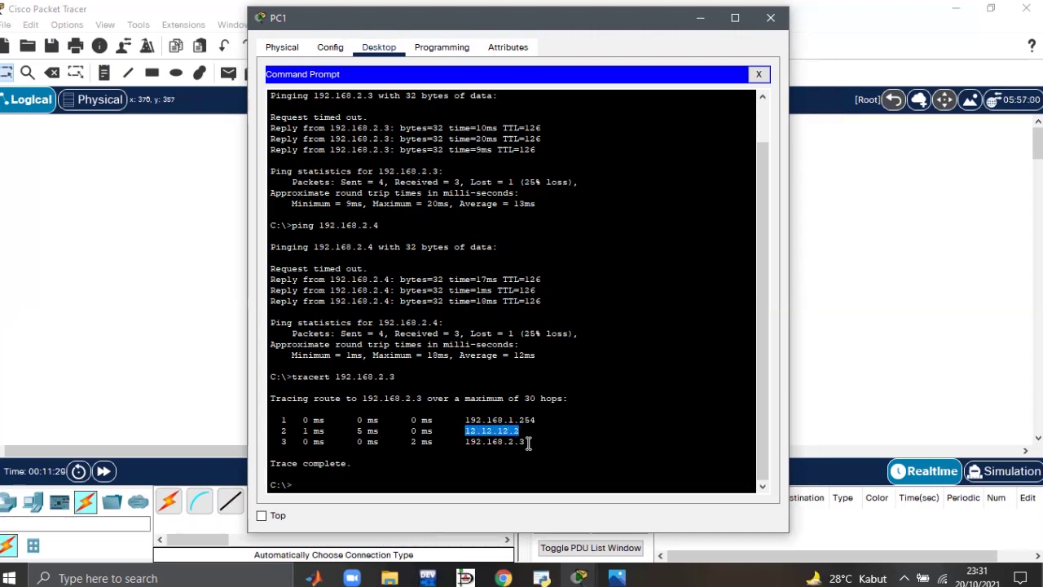
pyautogui.moveTo(528, 441); pyautogui.dragTo(466, 444)
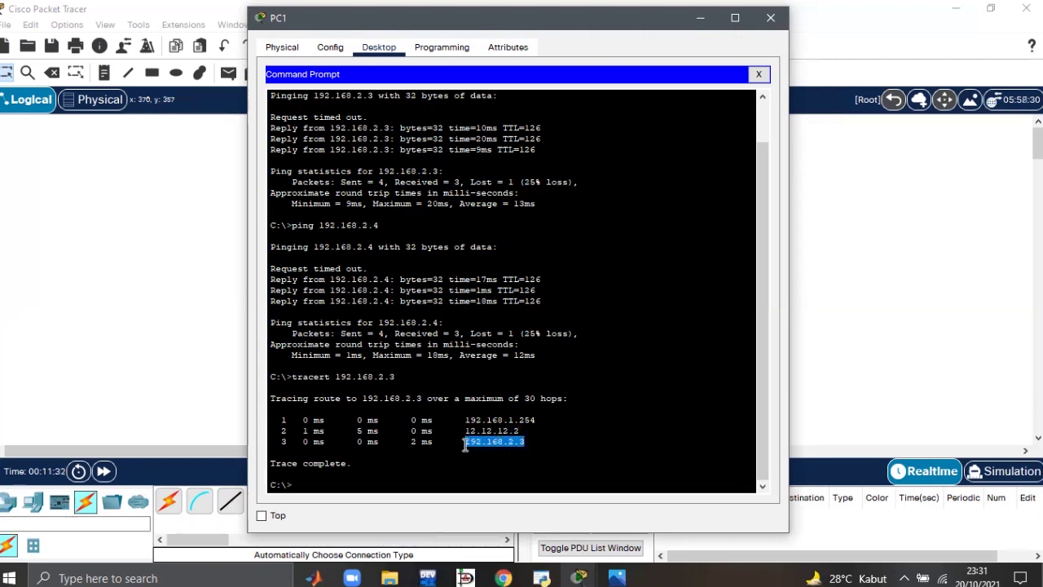
pyautogui.click(527, 440)
pyautogui.moveTo(526, 441); pyautogui.dragTo(457, 443)
pyautogui.click(769, 23)
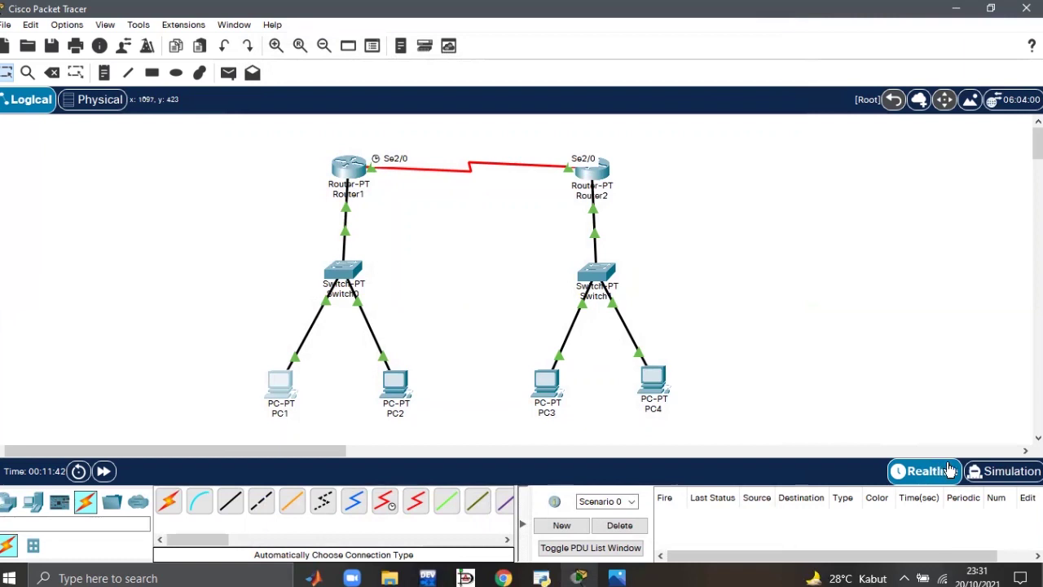
# Step: Switch to Simulation mode and filter the event list to show only ICMP events
pyautogui.click(1001, 472)
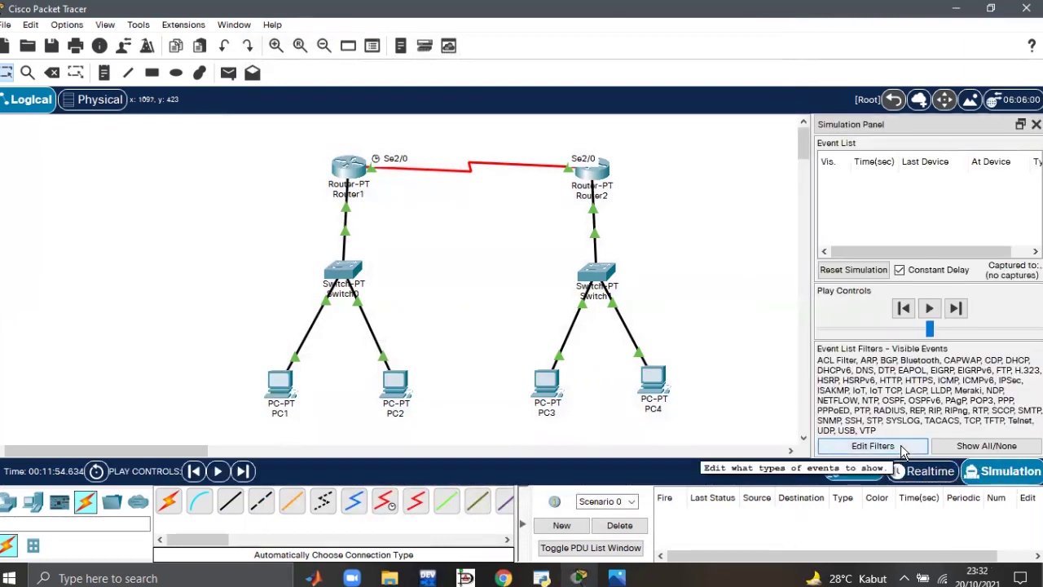
pyautogui.click(873, 445)
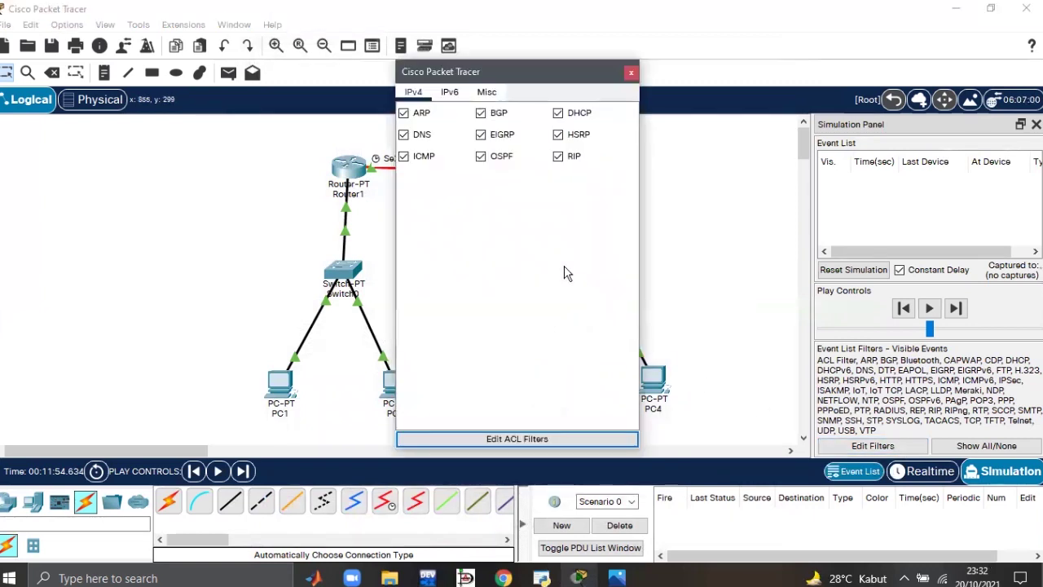
pyautogui.click(995, 445)
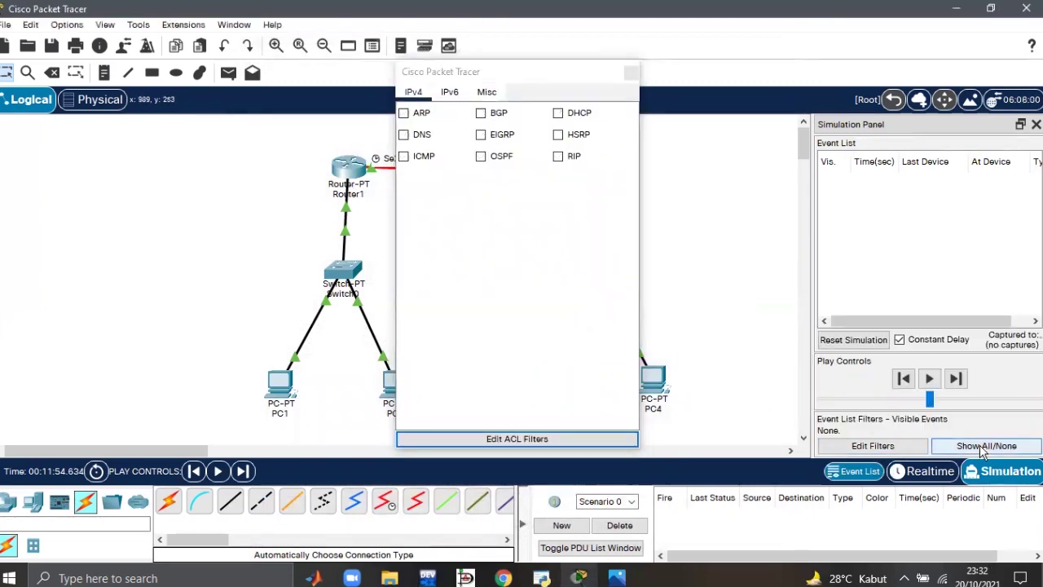
pyautogui.click(404, 156)
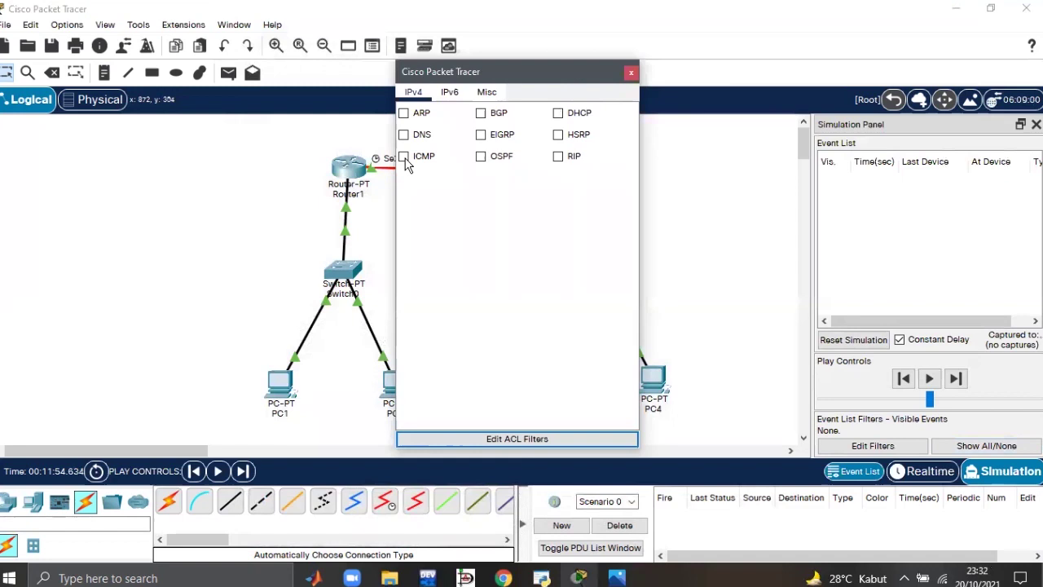
pyautogui.click(631, 75)
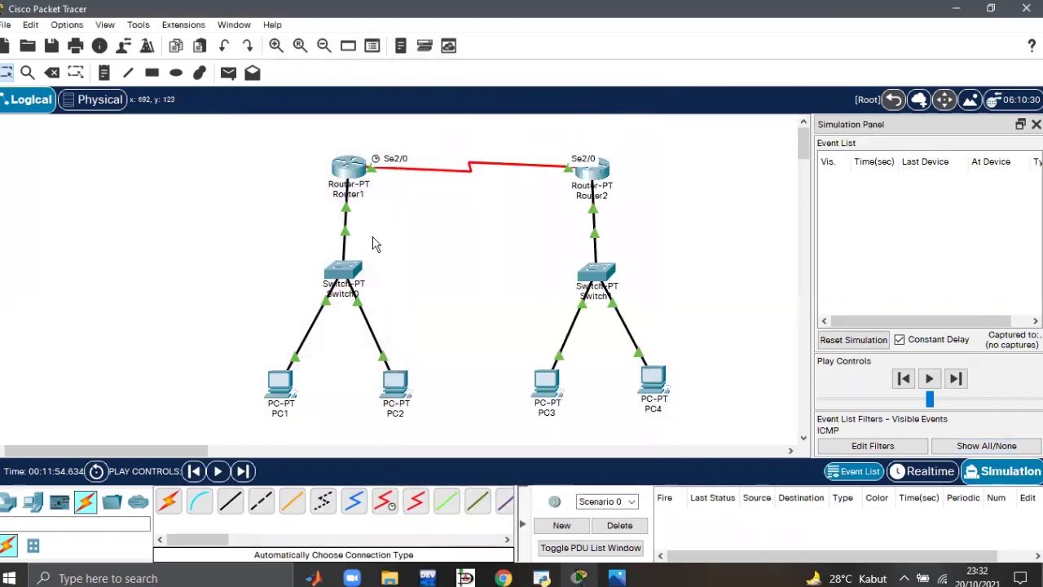
# Step: Add a simple PDU with PC1 as the source and PC3 as the destination
pyautogui.click(228, 72)
pyautogui.click(277, 387)
pyautogui.click(546, 388)
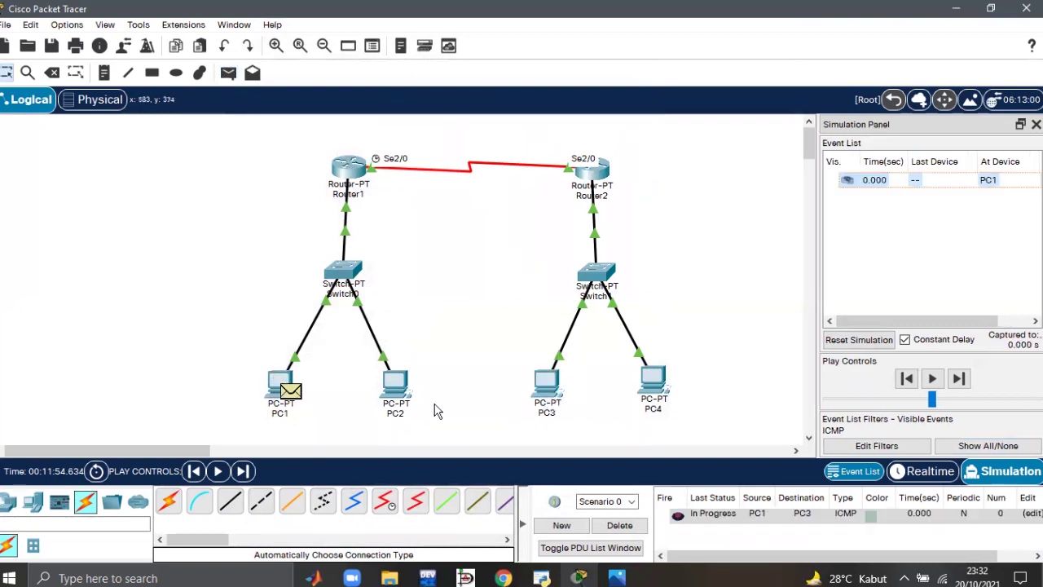
# Step: Advance the simulation one event at a time until the ICMP packet has travelled from PC1 through both routers to PC3
pyautogui.click(960, 386)
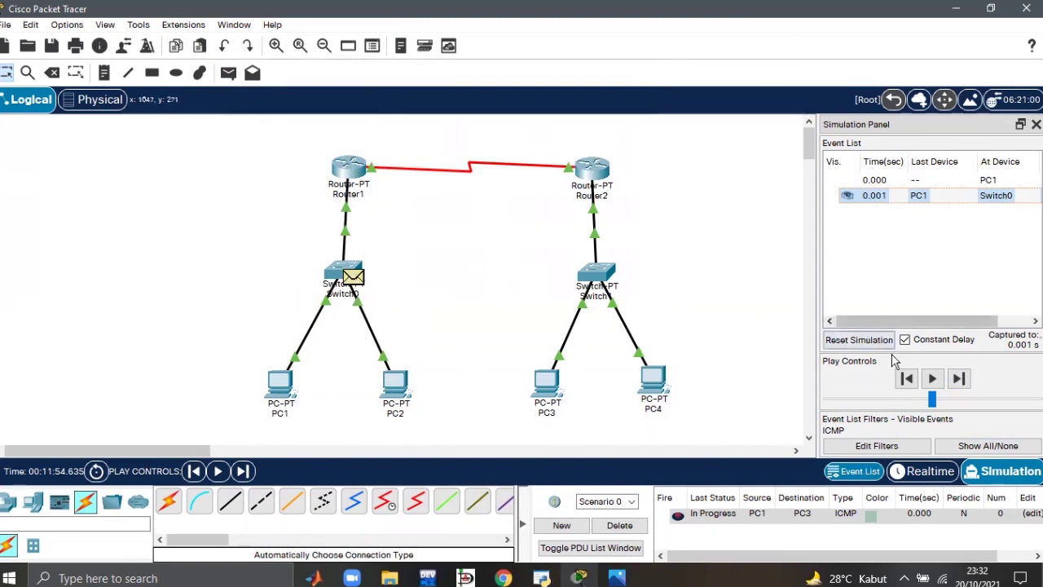
pyautogui.click(959, 380)
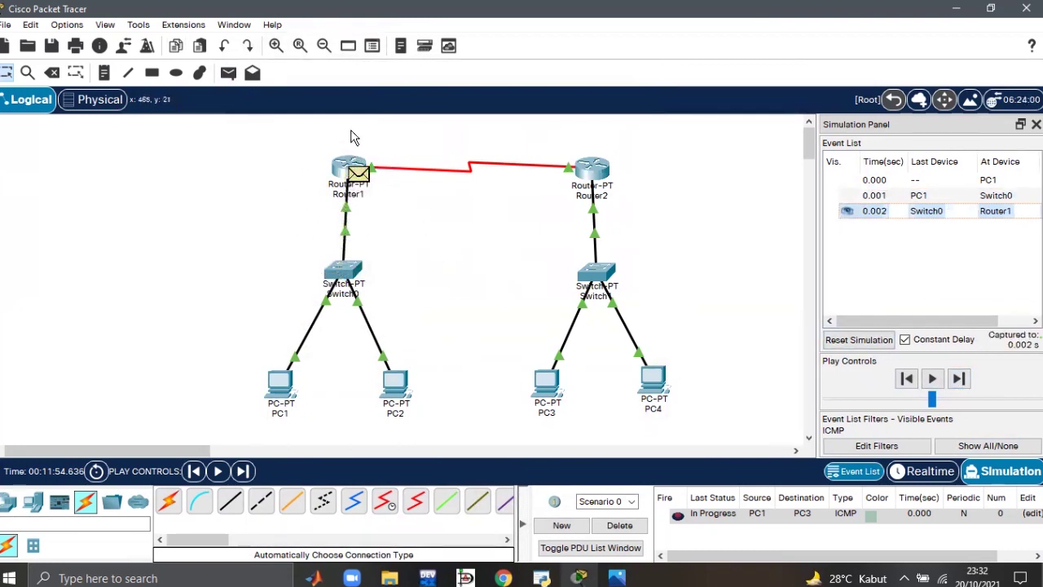
pyautogui.click(960, 379)
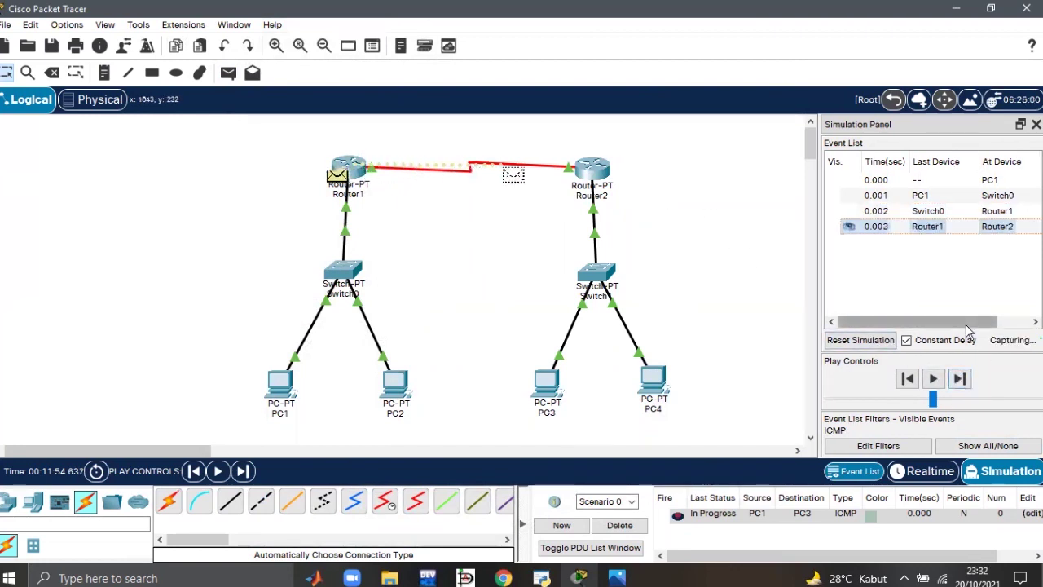
pyautogui.click(959, 379)
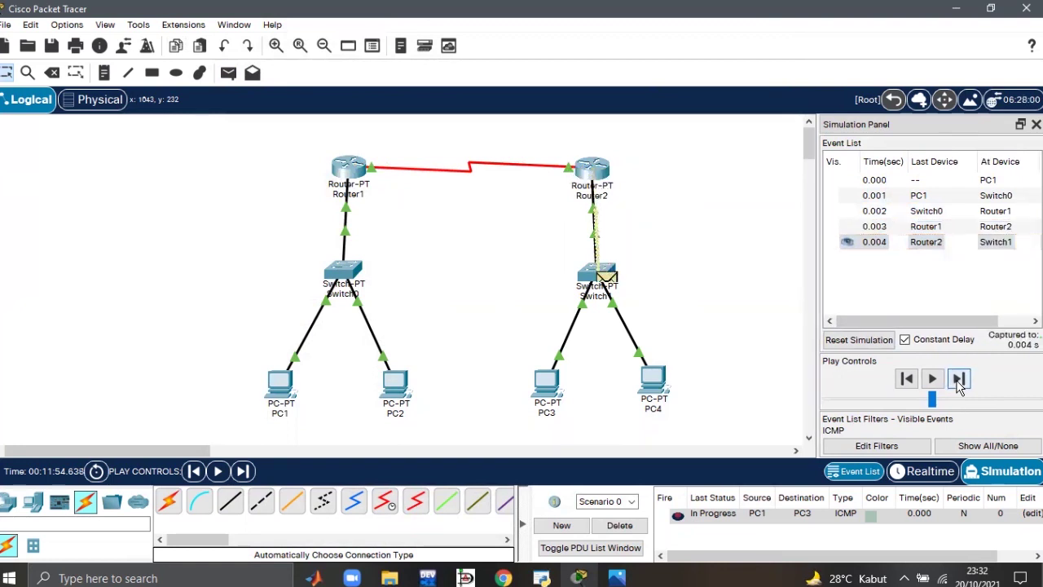
pyautogui.click(958, 380)
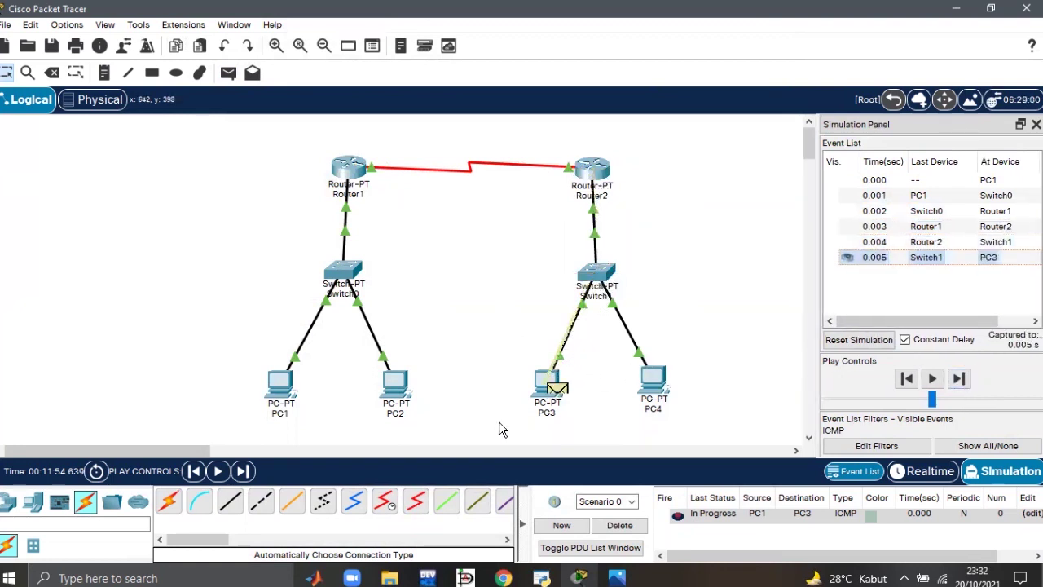
# Step: Advance the simulation event by event until the ICMP reply has travelled from PC3 back to PC1, and return to Realtime mode
pyautogui.click(959, 379)
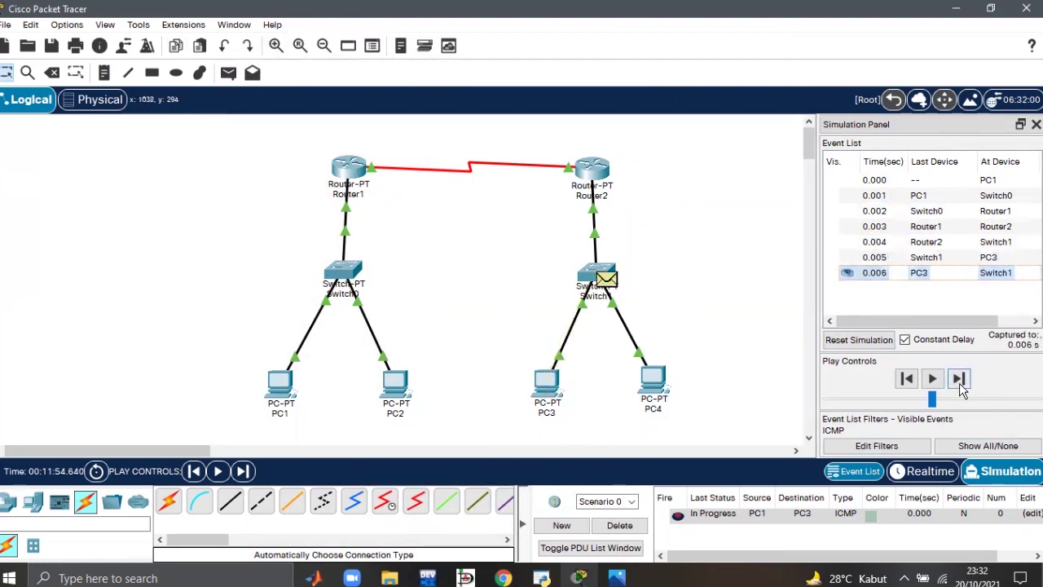
pyautogui.click(960, 381)
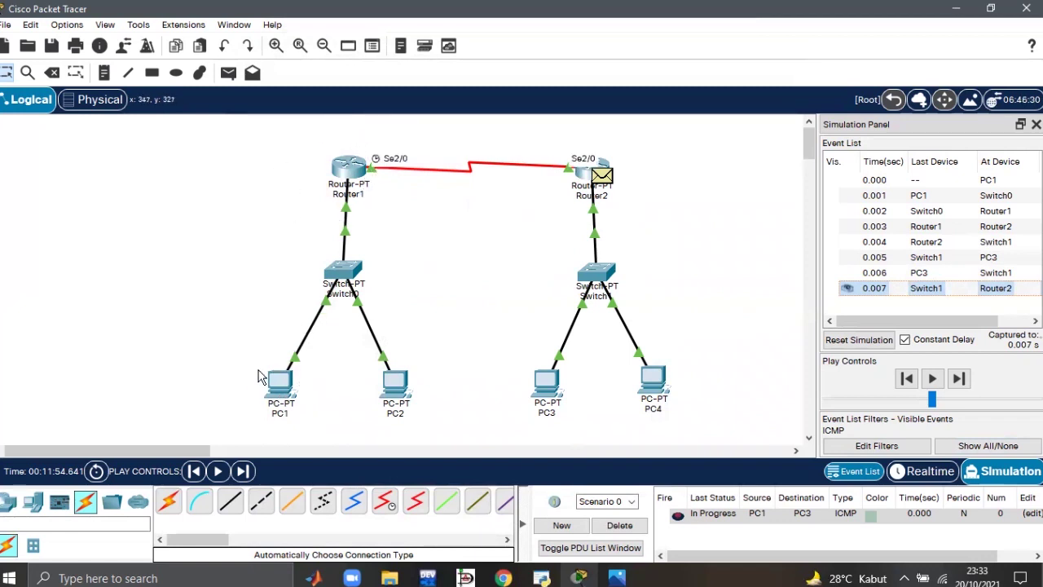
pyautogui.click(959, 381)
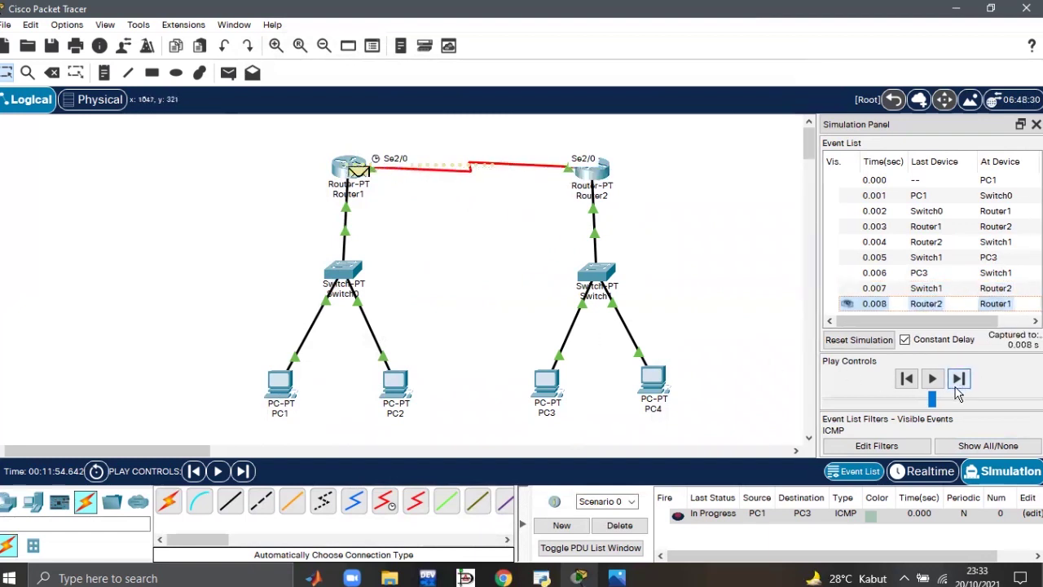
pyautogui.click(959, 384)
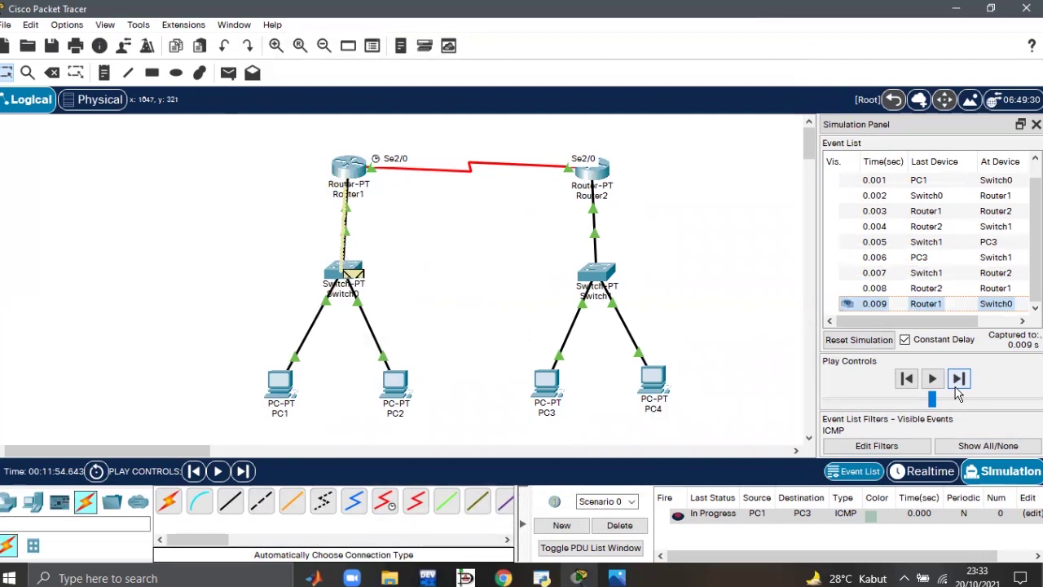
pyautogui.click(958, 382)
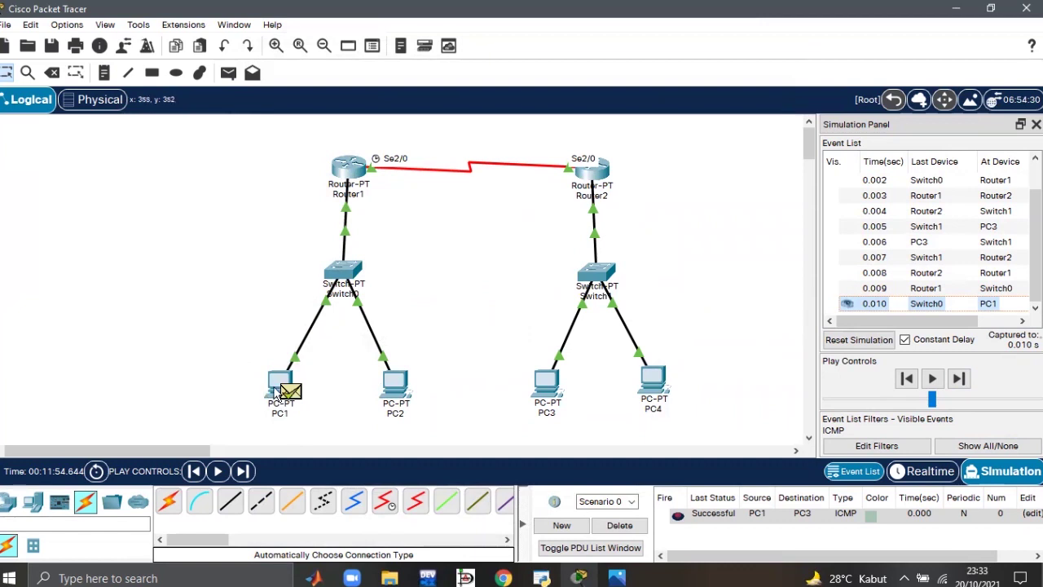
pyautogui.moveTo(286, 394)
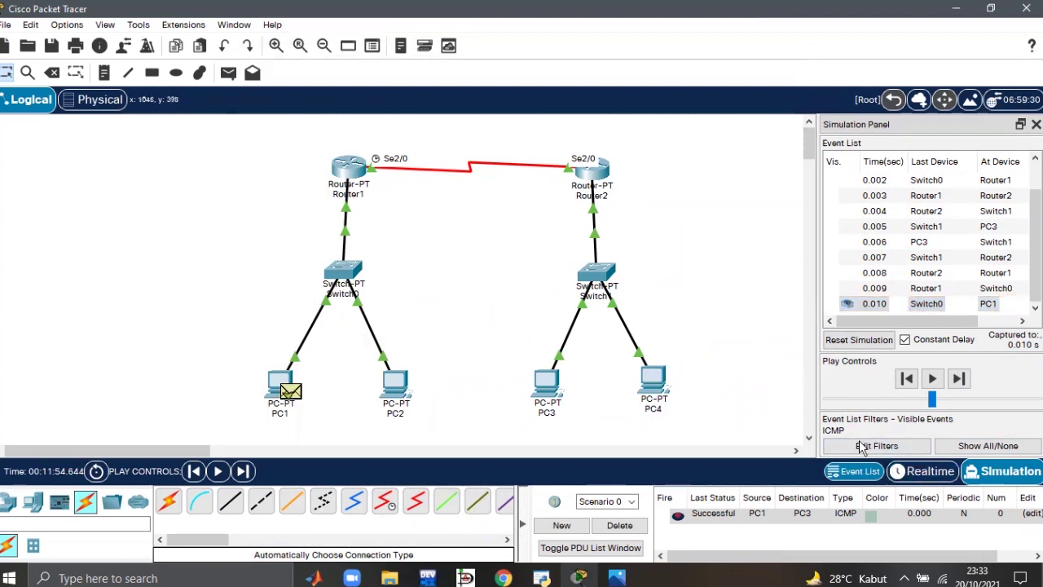
pyautogui.click(893, 470)
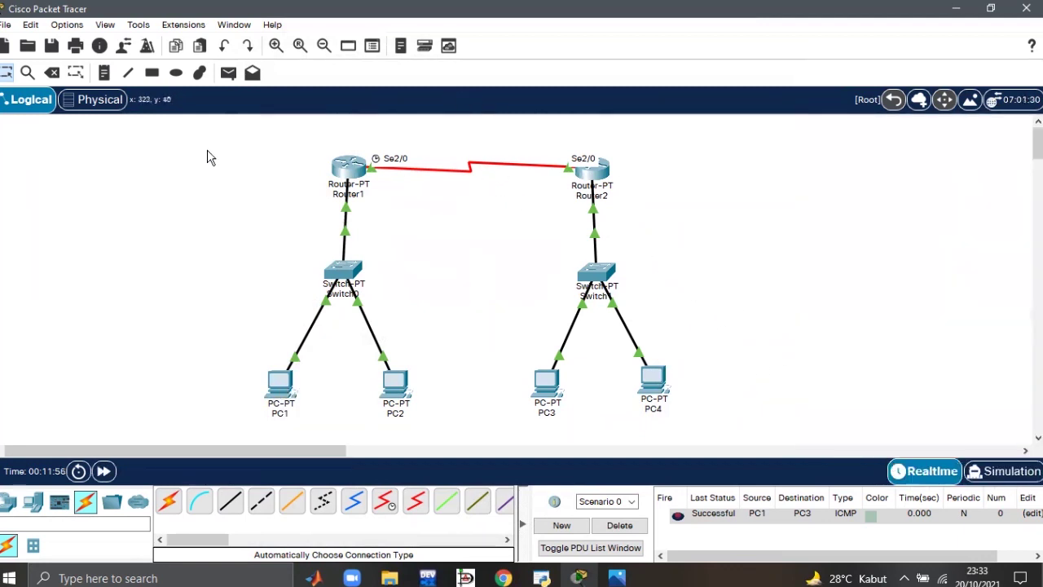